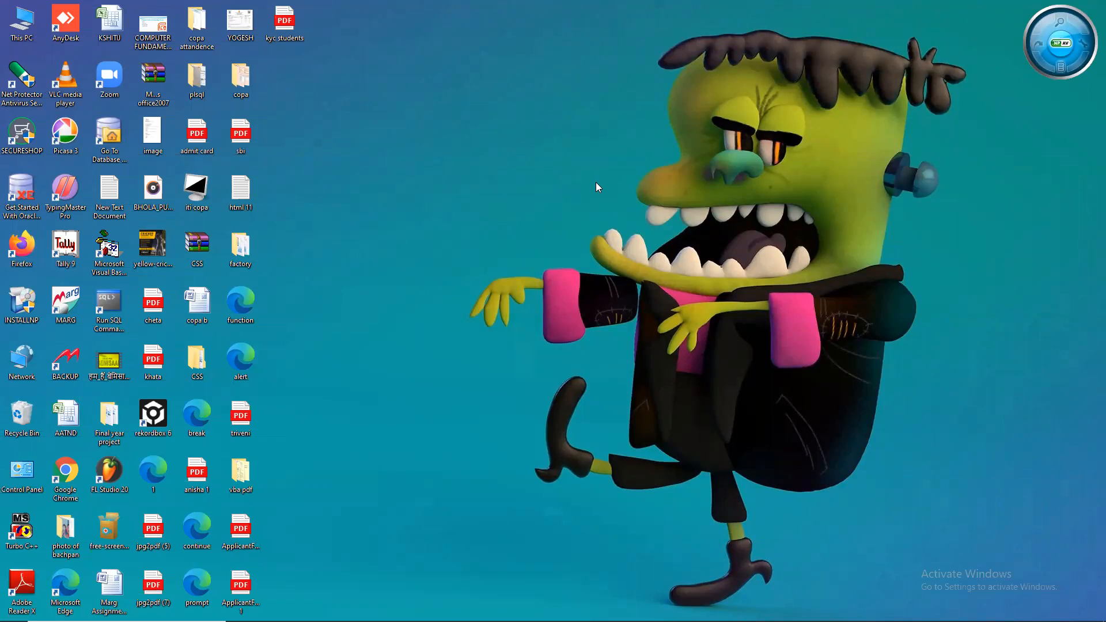
- Refresh the desktop, then open Control Panel's Programs and Features maximized via a 'control' search
{"action": "right_click", "coordinate": [620, 231]}
{"action": "left_click", "coordinate": [648, 265]}
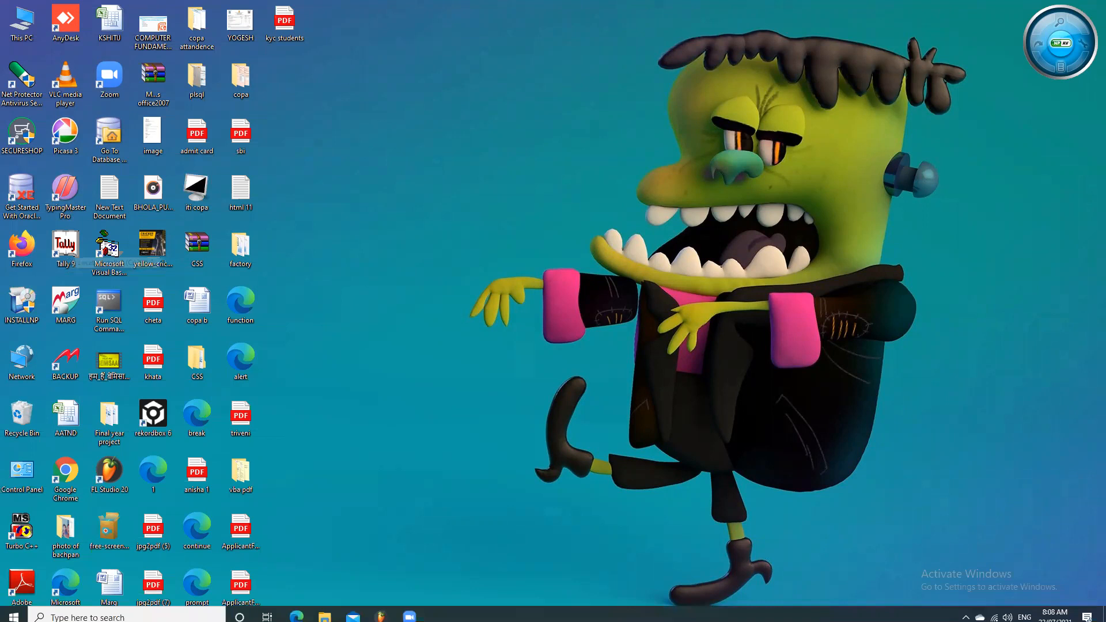
{"action": "left_click", "coordinate": [1, 620]}
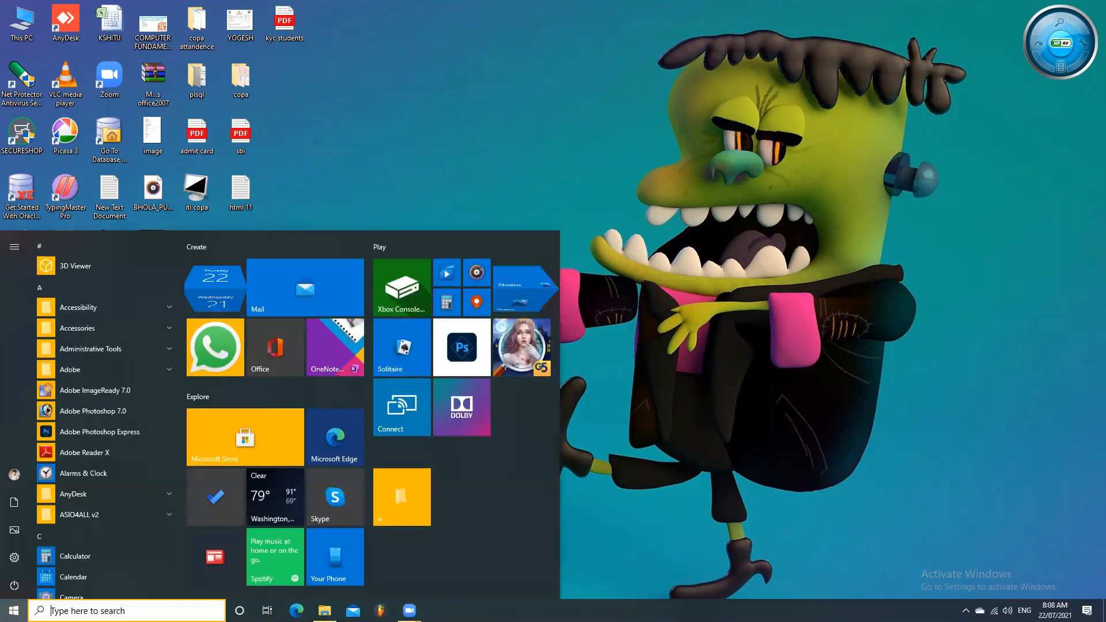
{"action": "left_click", "coordinate": [127, 610]}
{"action": "type", "text": "co"}
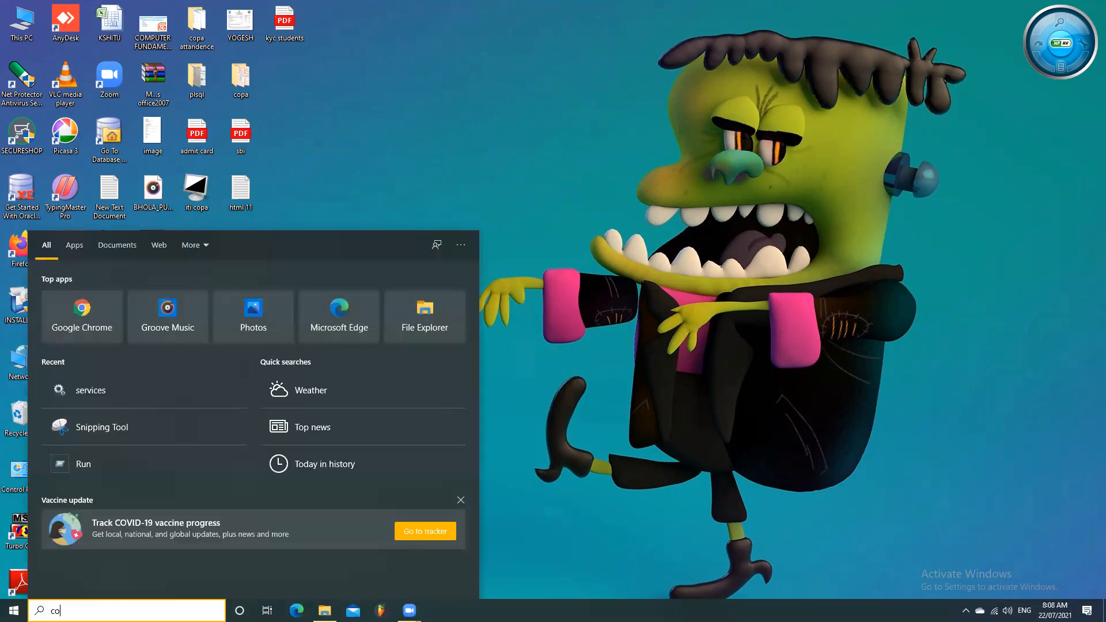
{"action": "type", "text": "ntrol"}
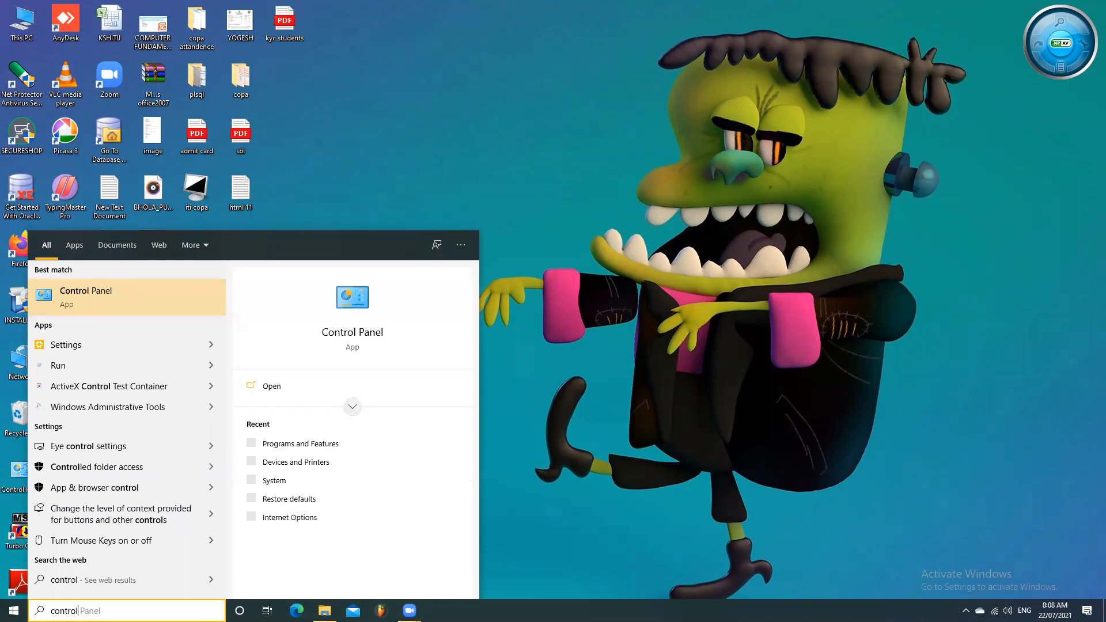
{"action": "key", "text": "Return"}
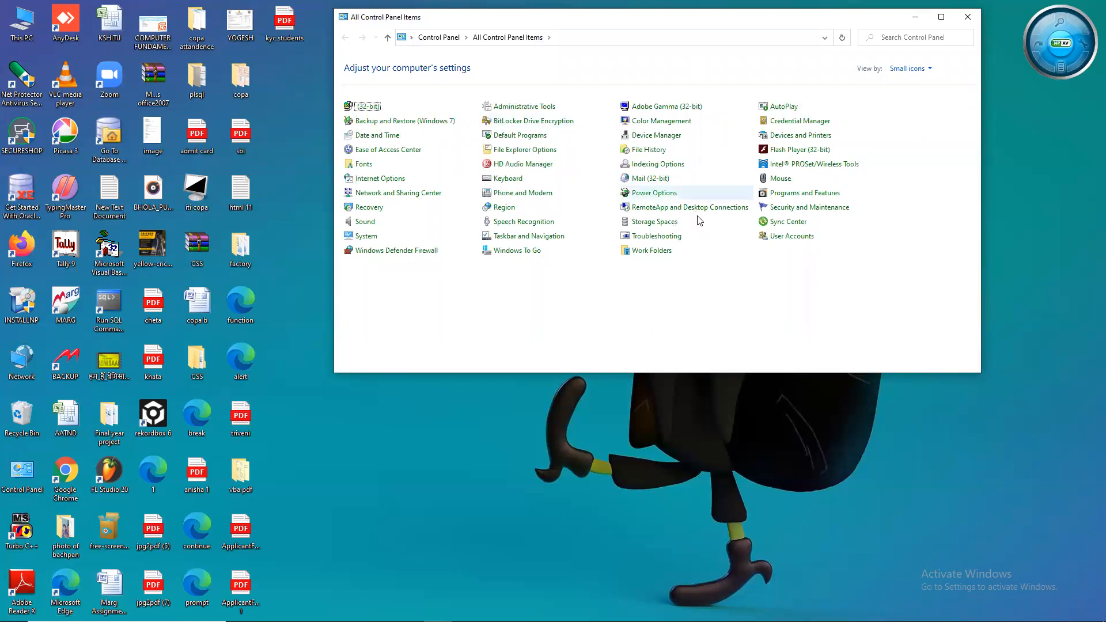
{"action": "left_click", "coordinate": [802, 196]}
{"action": "left_click", "coordinate": [939, 19]}
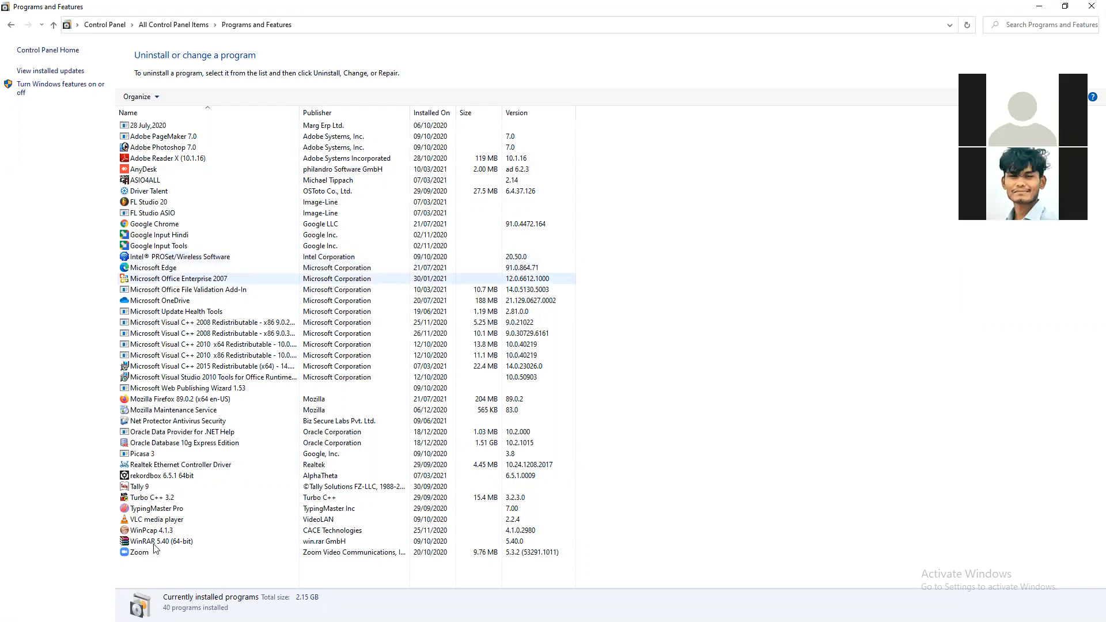
- Uninstall Tally 9 through its wizard and refresh the list, now 39 programs
{"action": "left_click", "coordinate": [171, 483]}
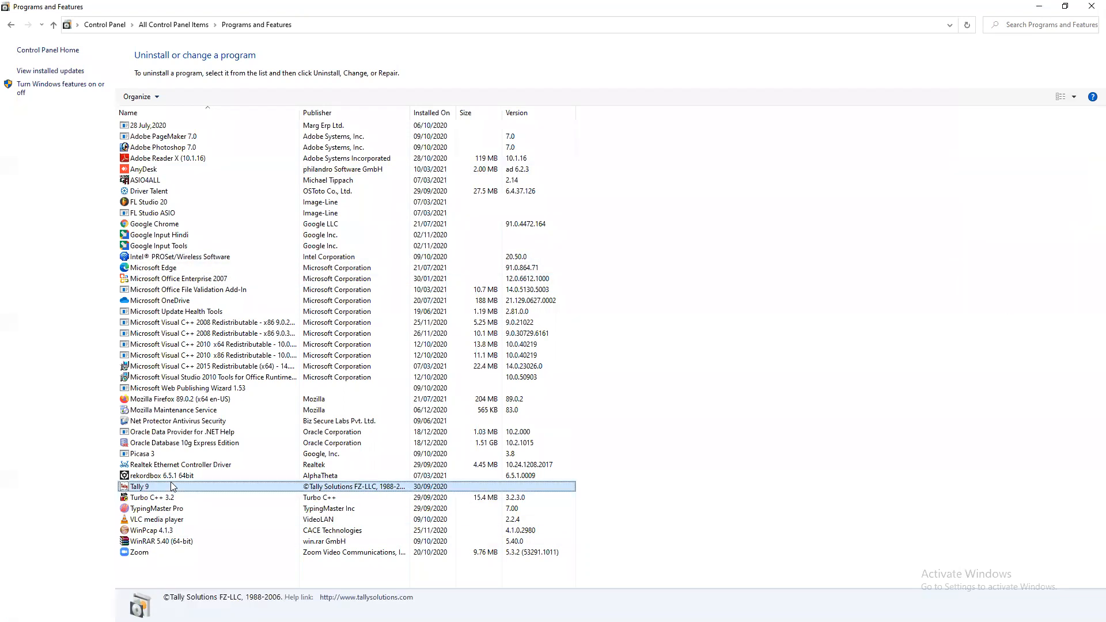
{"action": "right_click", "coordinate": [171, 484]}
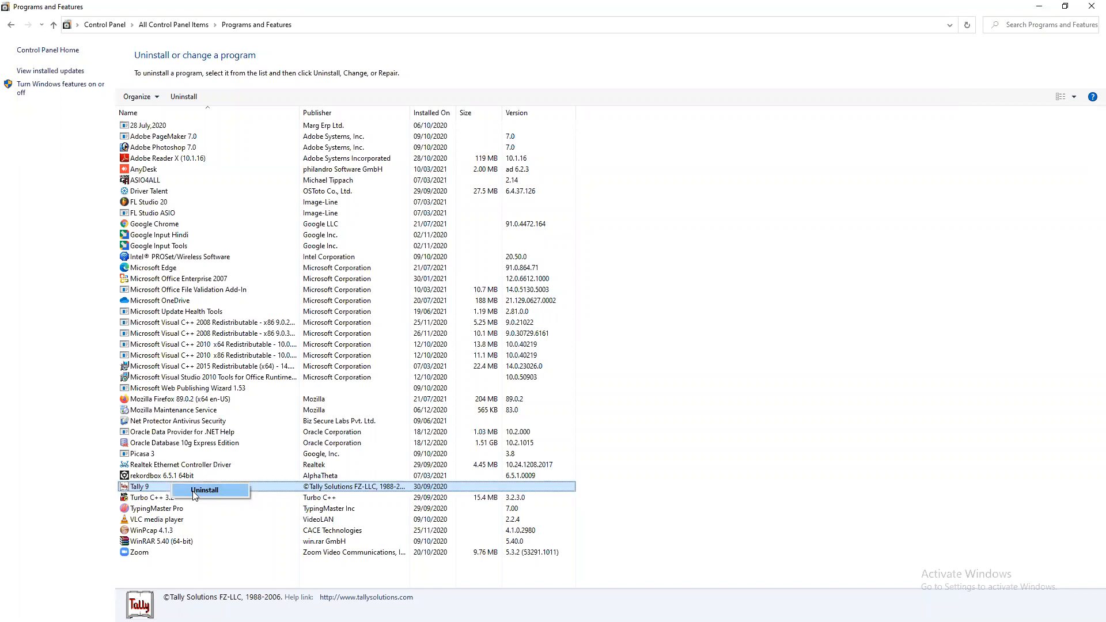
{"action": "left_click", "coordinate": [194, 492]}
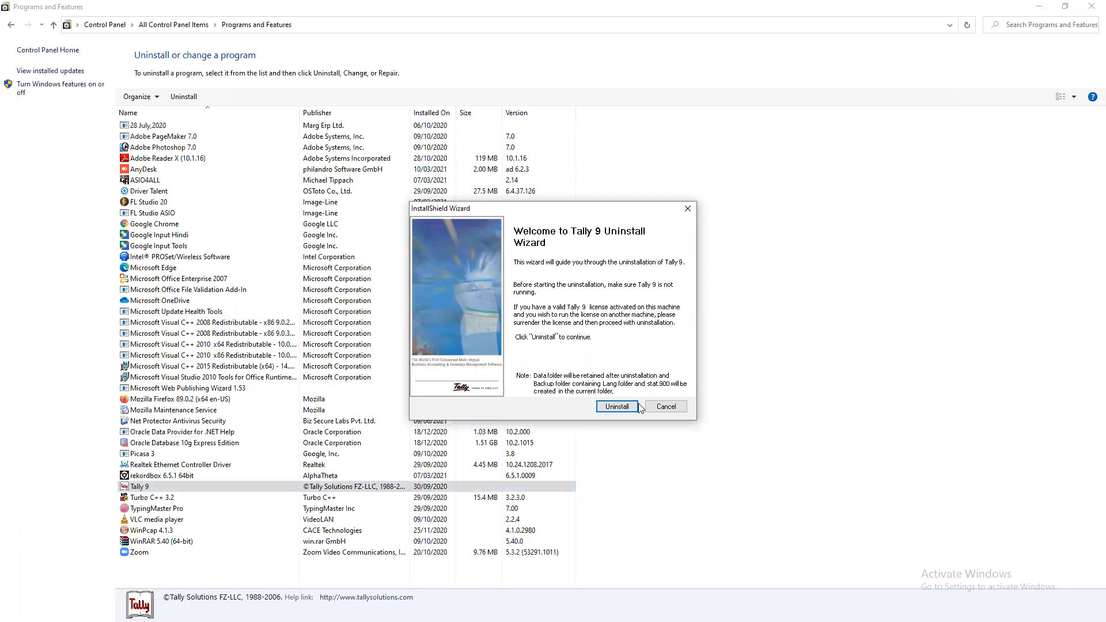
{"action": "left_click", "coordinate": [621, 407]}
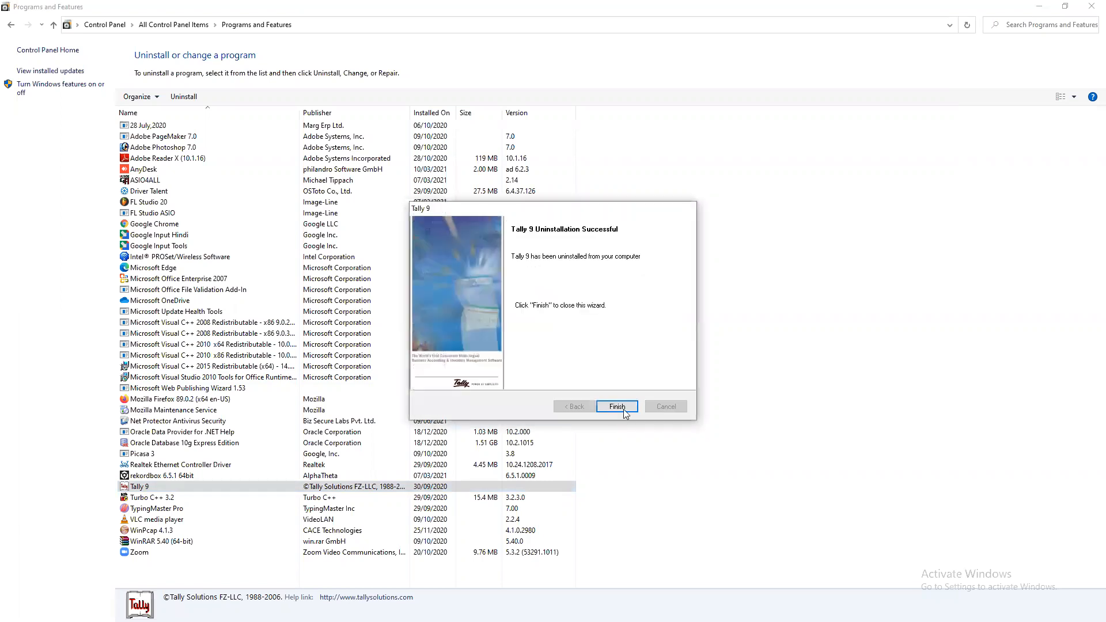
{"action": "left_click", "coordinate": [623, 409]}
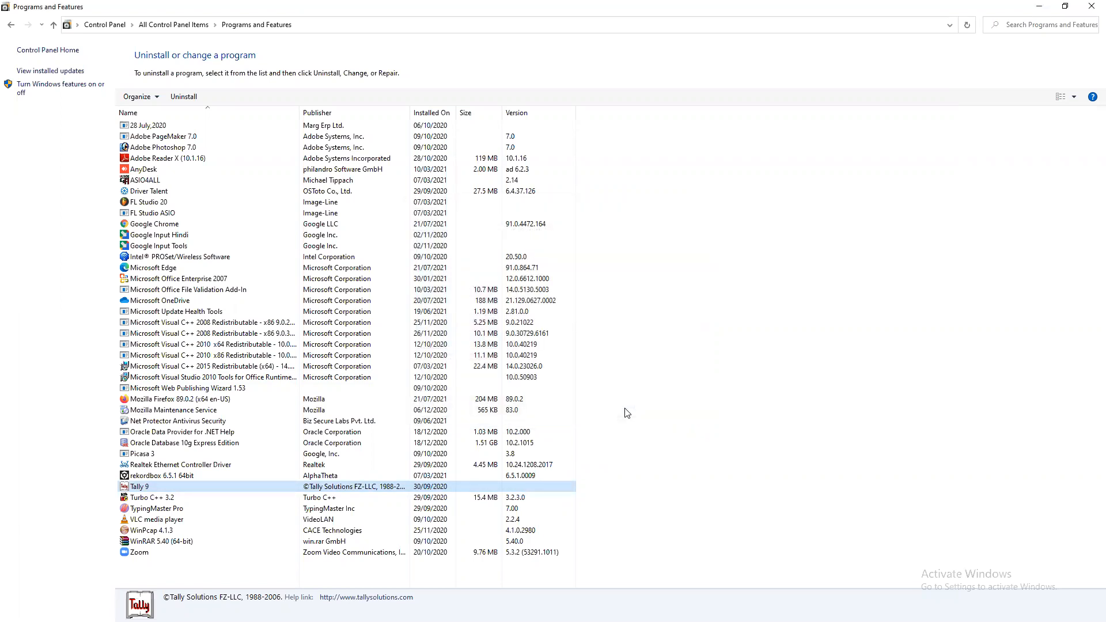
{"action": "right_click", "coordinate": [727, 346]}
{"action": "left_click", "coordinate": [762, 389]}
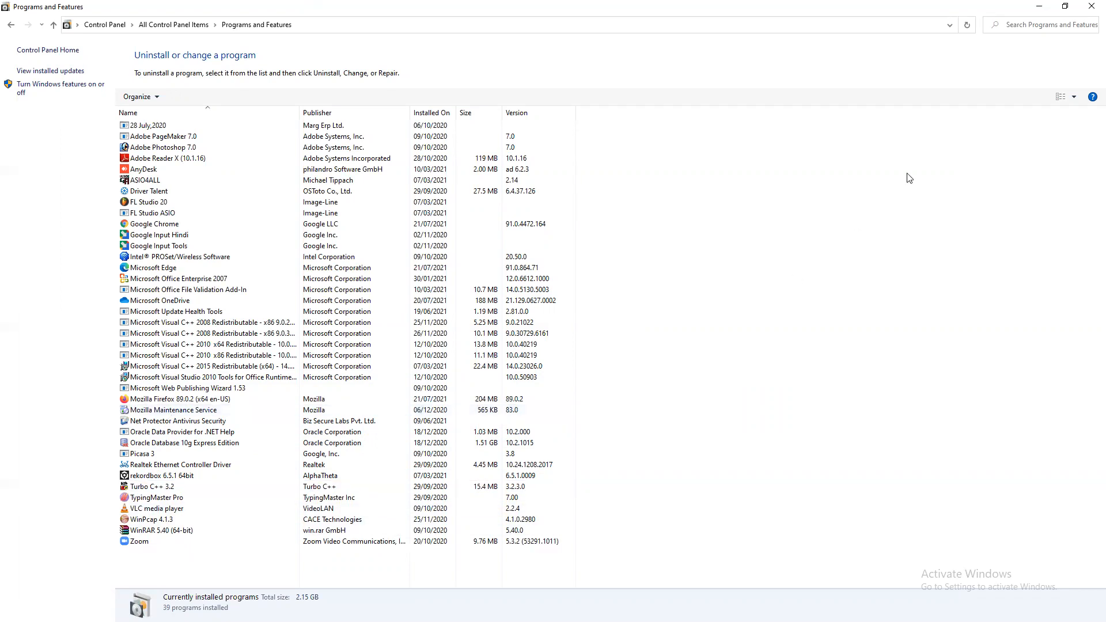
- Close Programs and Features, refresh the desktop twice, and launch Google Chrome
{"action": "left_click", "coordinate": [1091, 7]}
{"action": "right_click", "coordinate": [430, 202]}
{"action": "left_click", "coordinate": [446, 236]}
{"action": "right_click", "coordinate": [446, 236]}
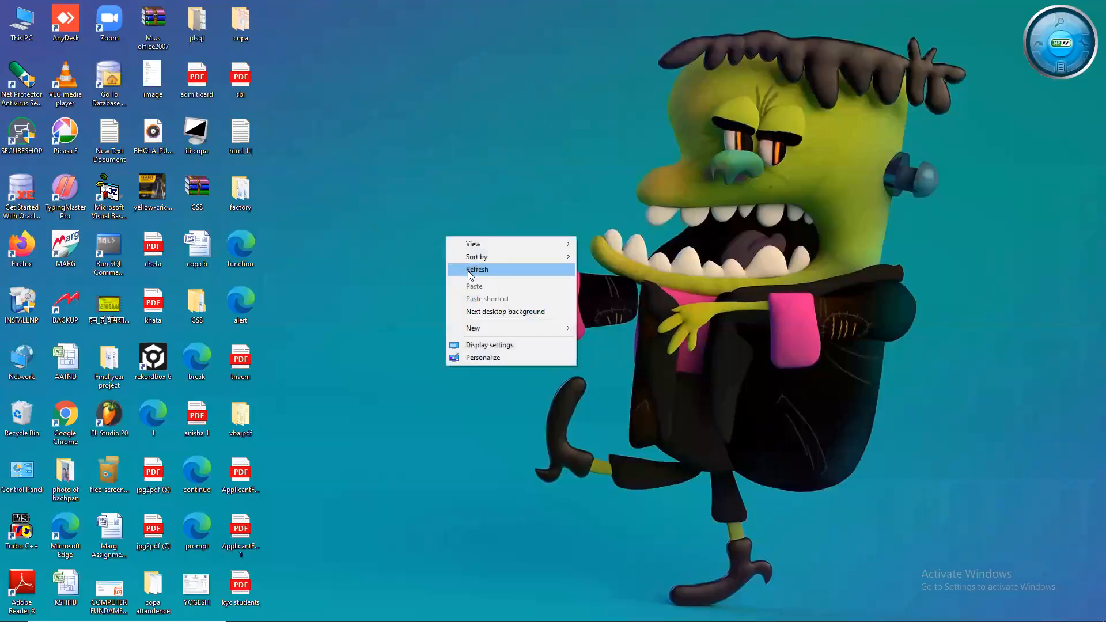
{"action": "left_click", "coordinate": [468, 270]}
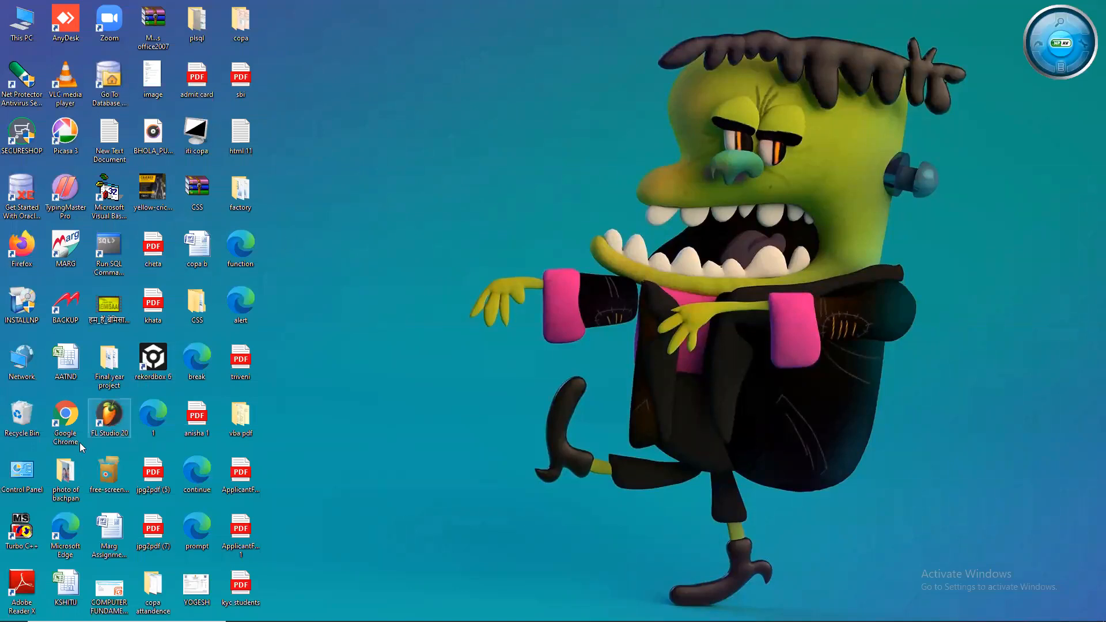
{"action": "left_click", "coordinate": [65, 419]}
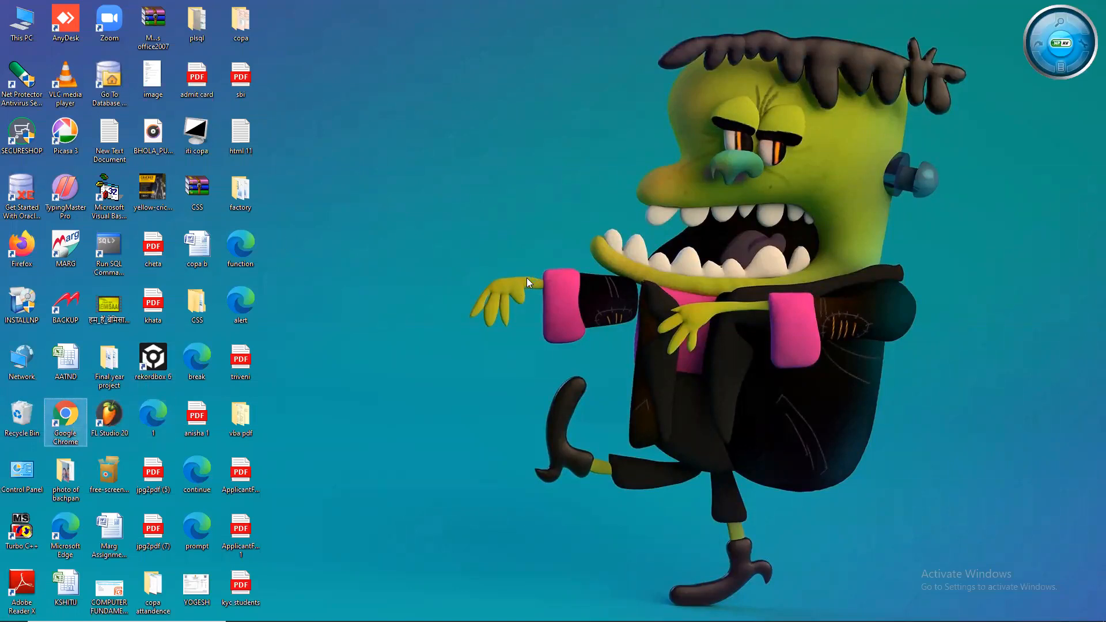
{"action": "key", "text": "Return"}
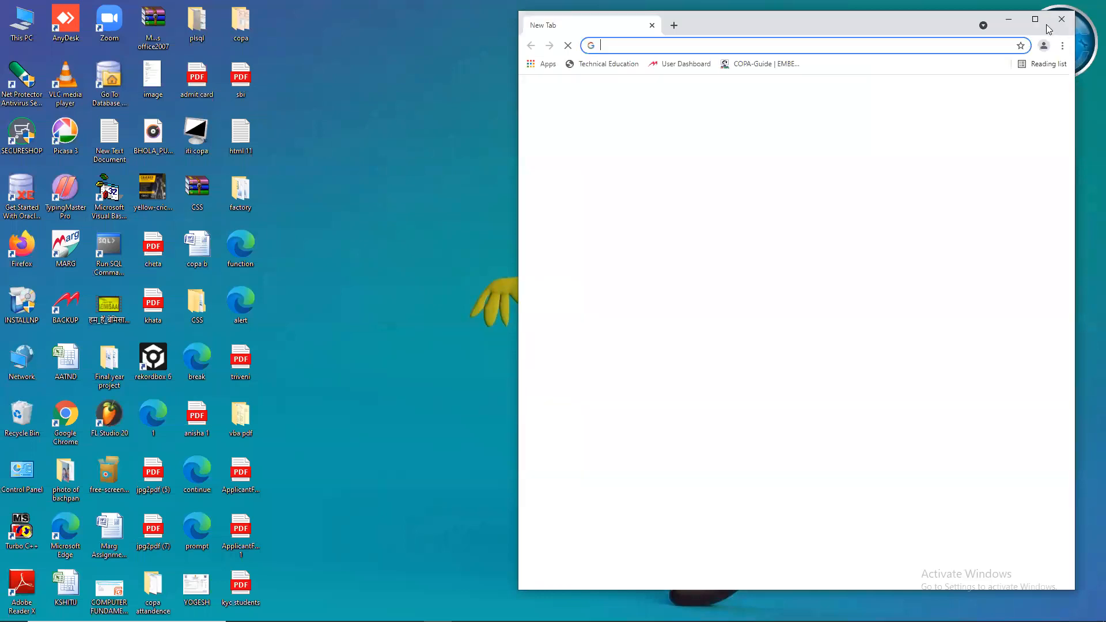
- Maximize Chrome and search Google for 'tally erp 9 download' using the suggestion list
{"action": "left_click", "coordinate": [1039, 20]}
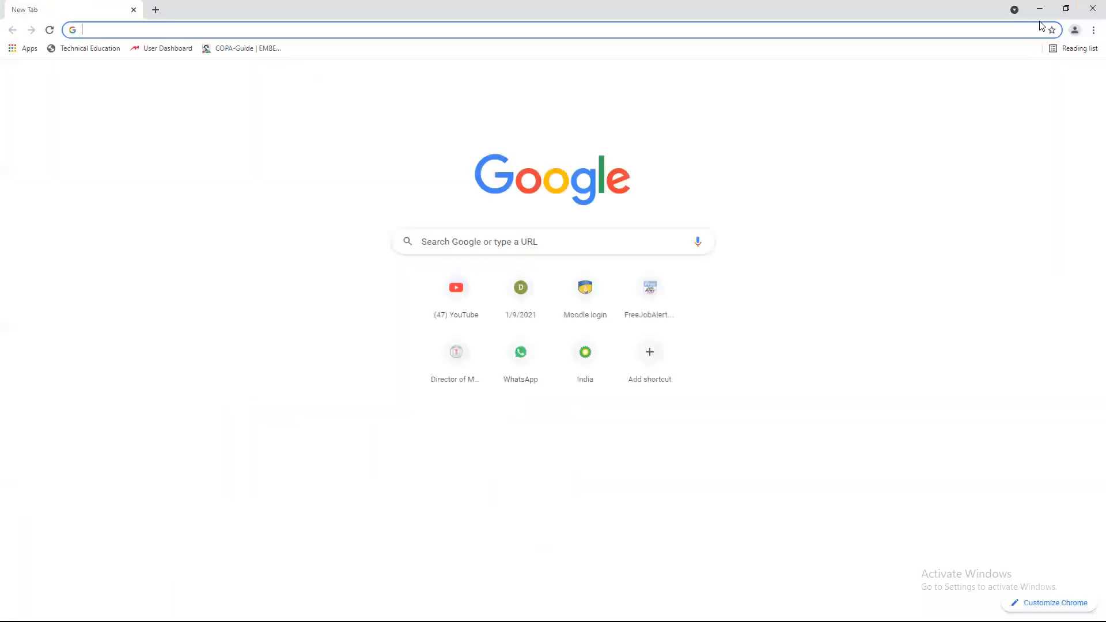
{"action": "left_click", "coordinate": [485, 236]}
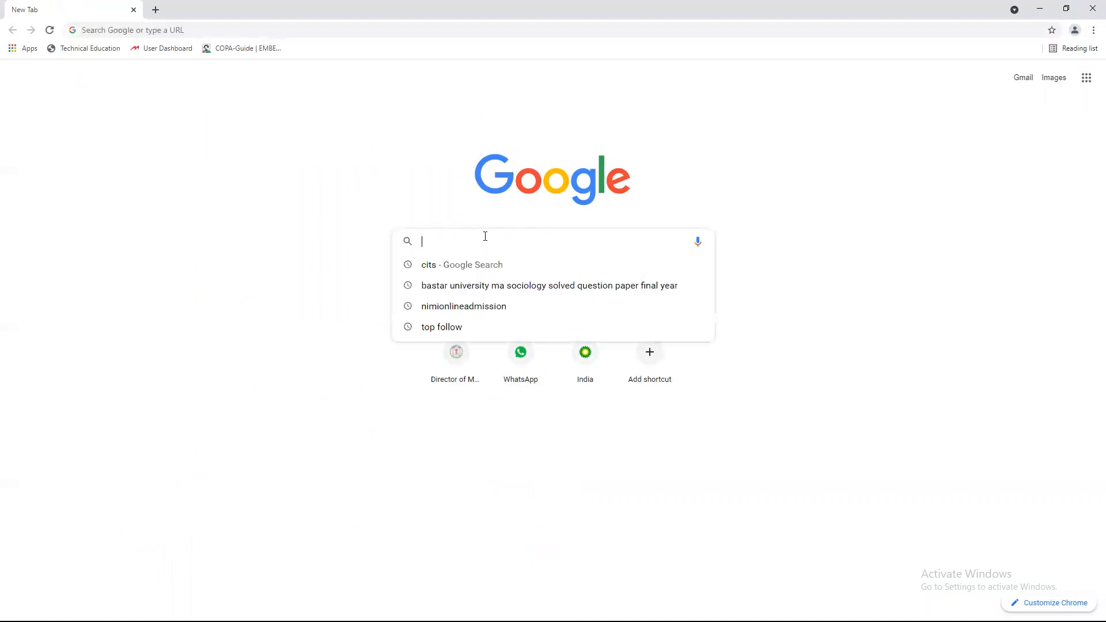
{"action": "type", "text": "tally erp 9"}
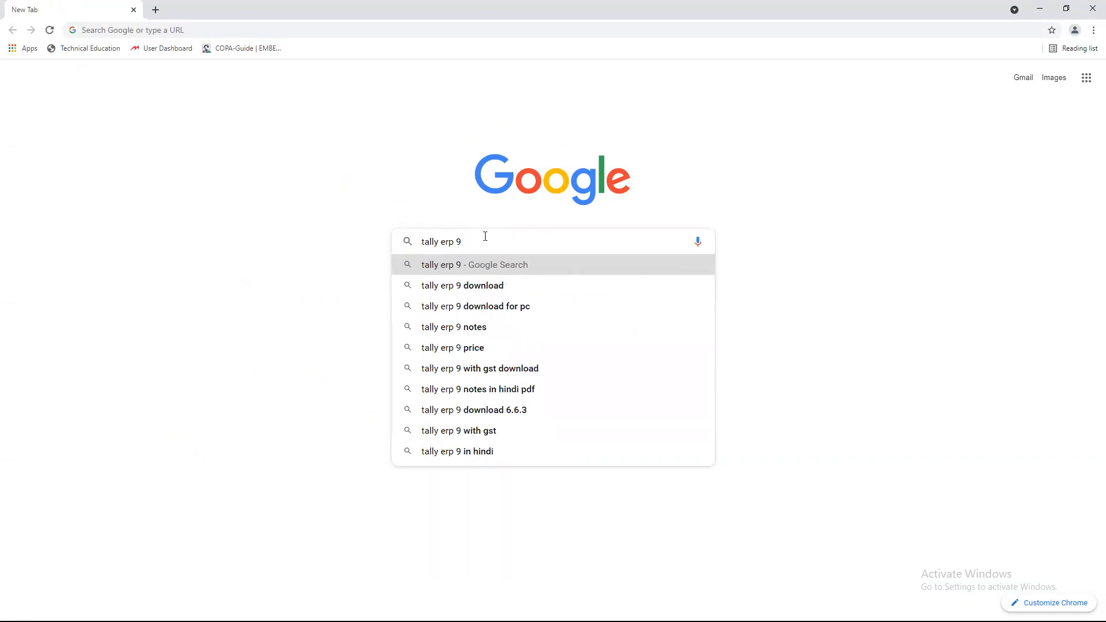
{"action": "key", "text": "Down"}
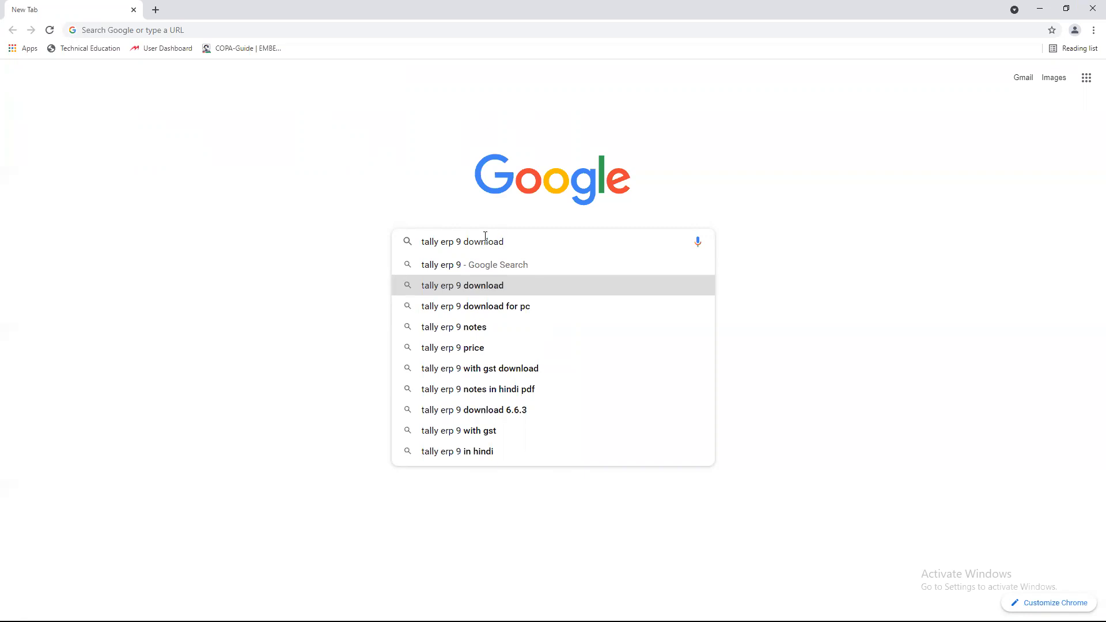
{"action": "key", "text": "Return"}
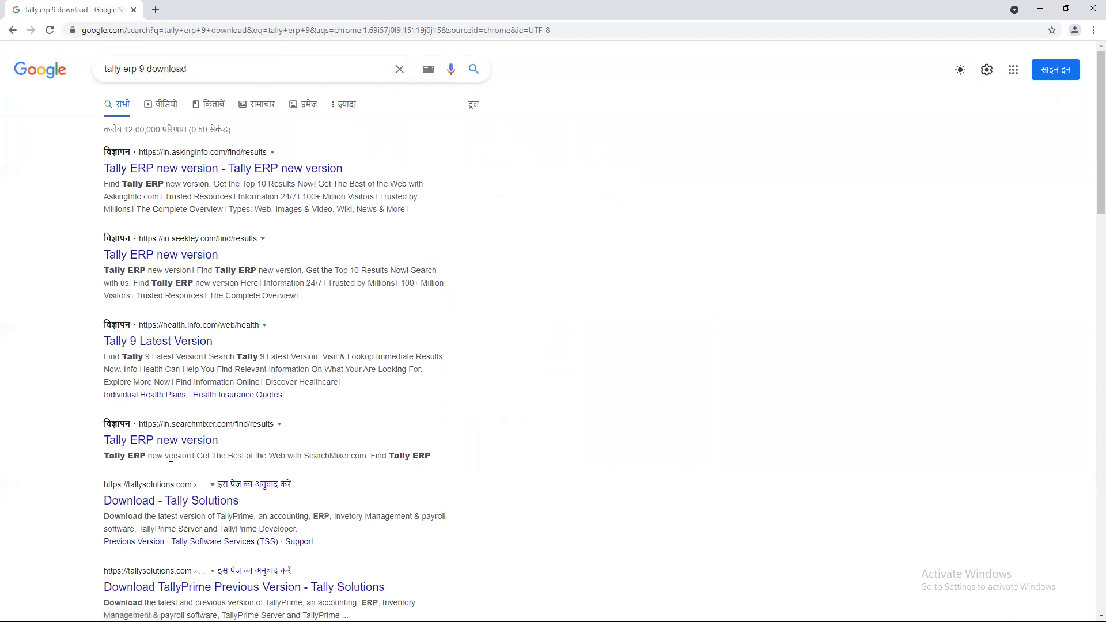
{"action": "scroll", "coordinate": [176, 468], "scroll_direction": "down", "scroll_amount": 1}
- Visit the Tally Solutions download result, then go back and open the tallyerp9download.com result
{"action": "scroll", "coordinate": [175, 469], "scroll_direction": "down", "scroll_amount": 1}
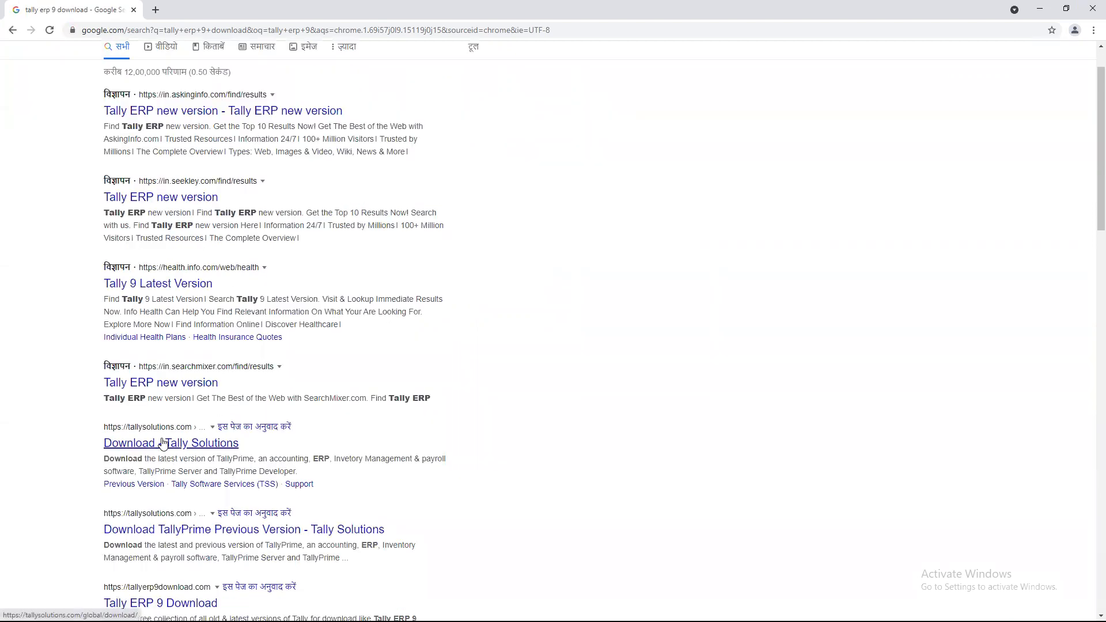
{"action": "left_click", "coordinate": [190, 442]}
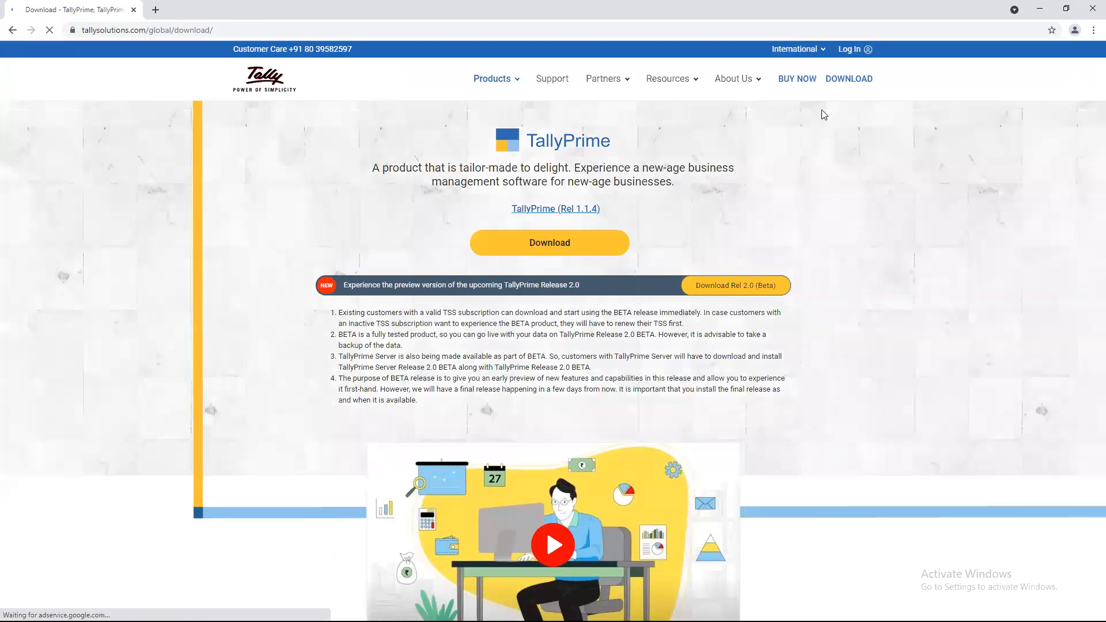
{"action": "left_click", "coordinate": [12, 30]}
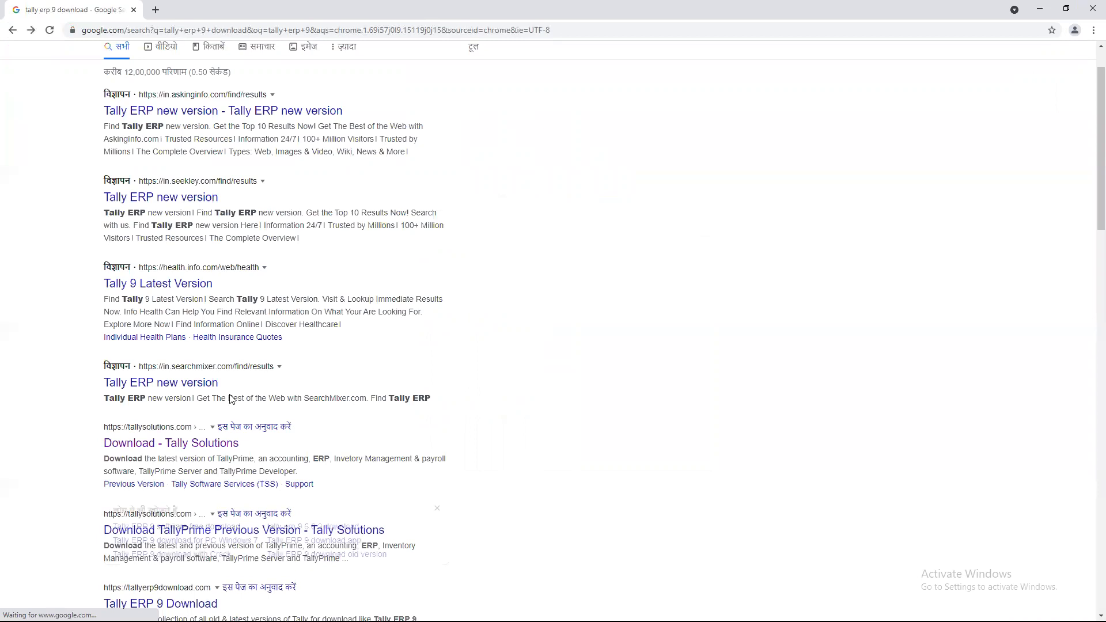
{"action": "scroll", "coordinate": [219, 455], "scroll_direction": "down", "scroll_amount": 4}
{"action": "left_click", "coordinate": [198, 449]}
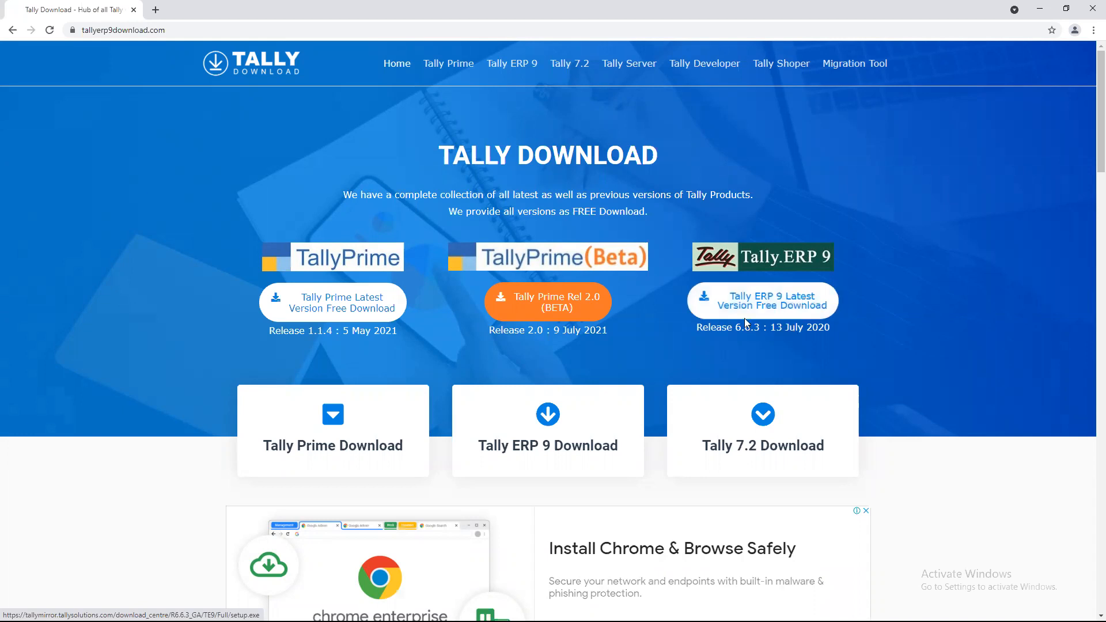
- Start downloading the Tally ERP 9 setup.exe and open History and Downloads in new tabs
{"action": "left_click", "coordinate": [720, 414]}
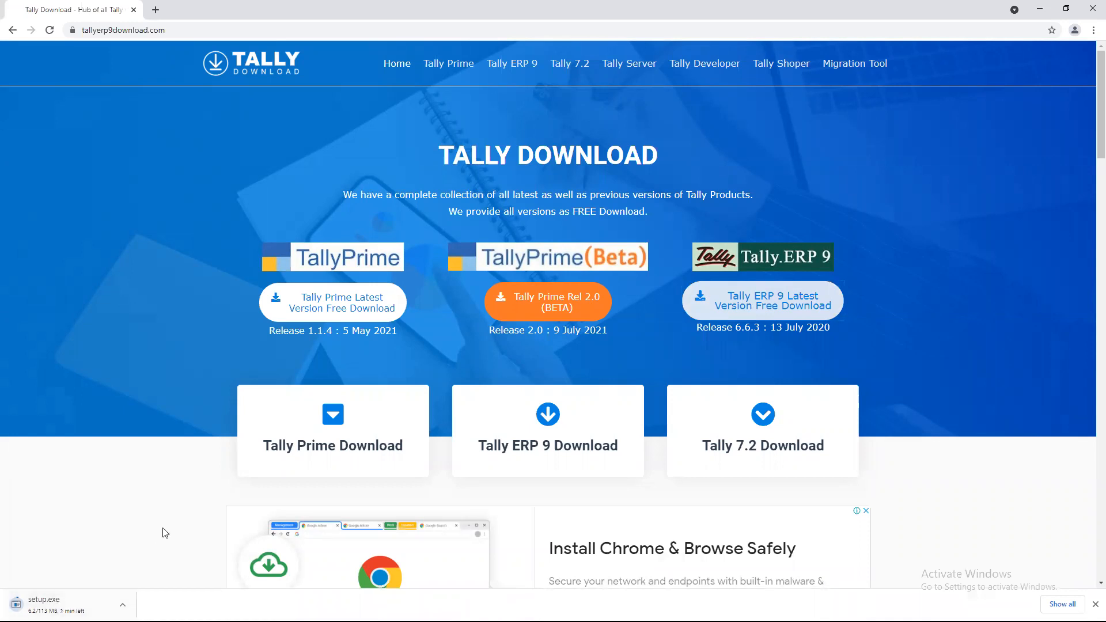
{"action": "left_click", "coordinate": [122, 604]}
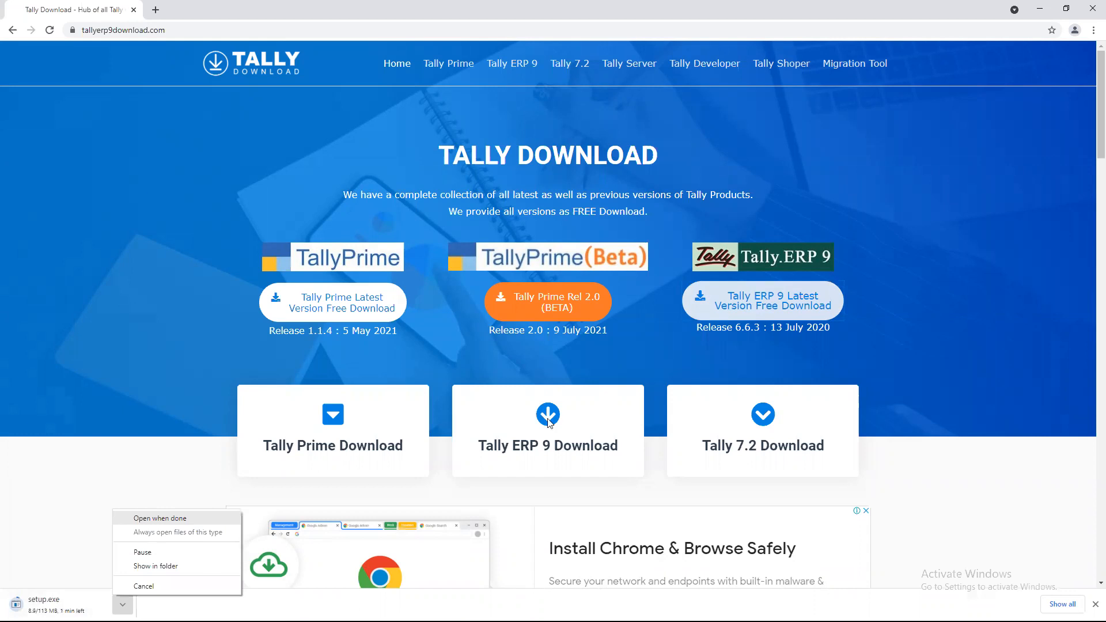
{"action": "left_click", "coordinate": [1092, 30]}
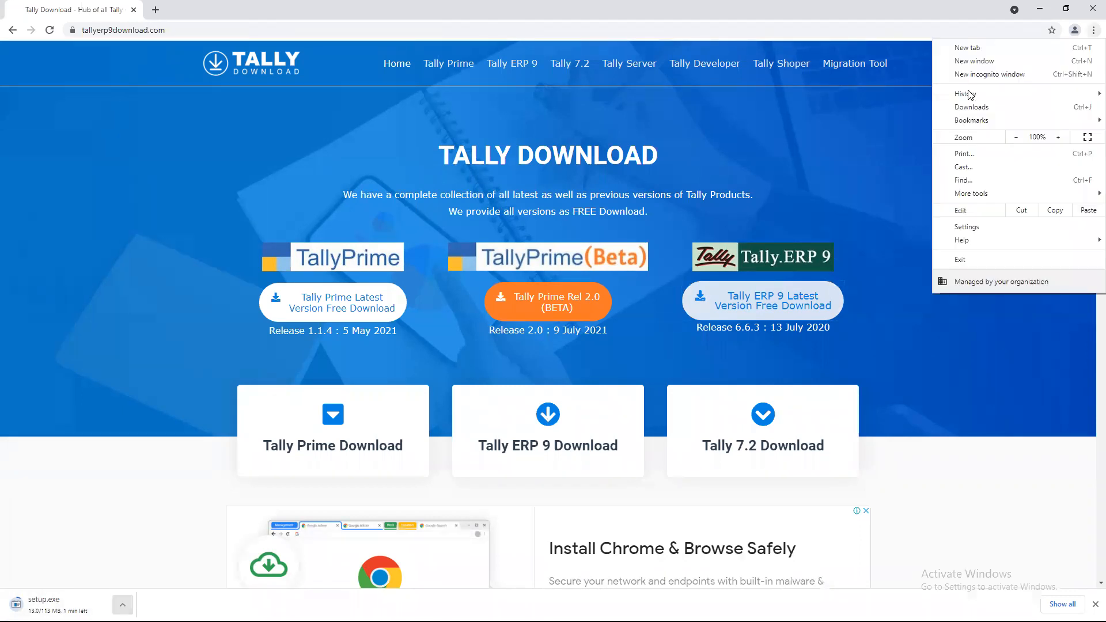
{"action": "mouse_move", "coordinate": [968, 93]}
{"action": "left_click", "coordinate": [624, 95]}
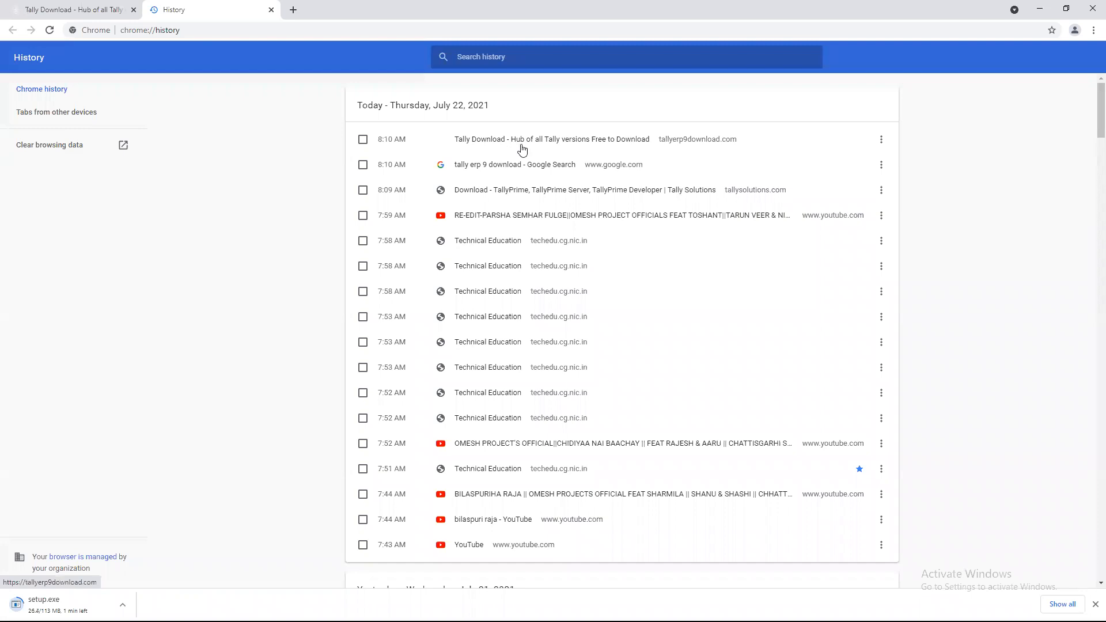
{"action": "left_click", "coordinate": [1093, 30]}
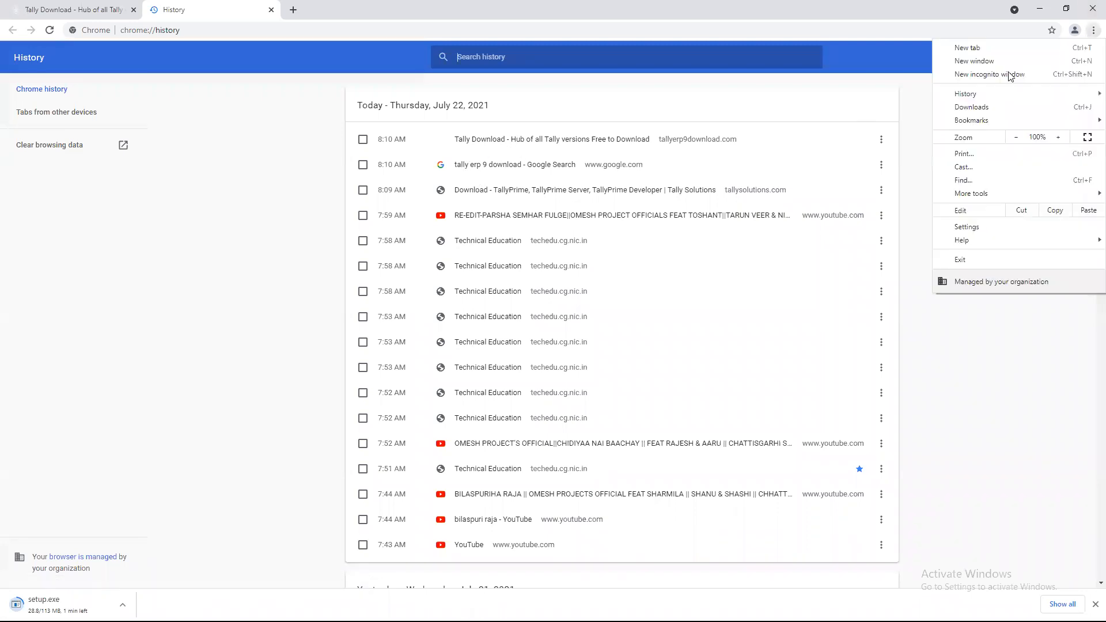
{"action": "left_click", "coordinate": [969, 108]}
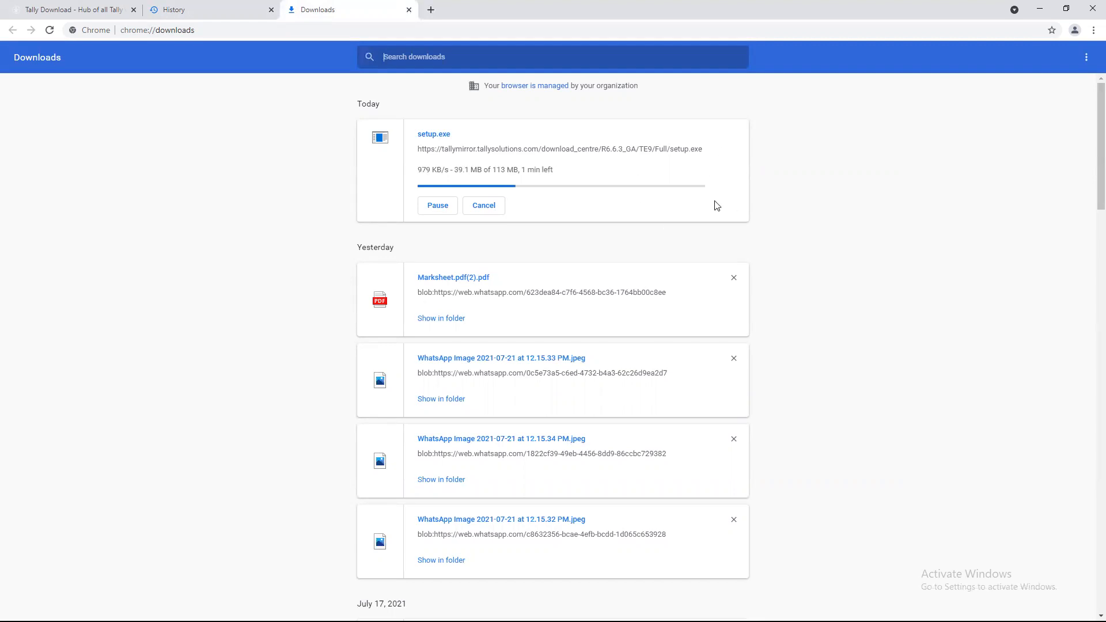
- Dismiss the Tally help popup, check the Downloads and History tabs, and return to Google results
{"action": "left_click", "coordinate": [75, 10]}
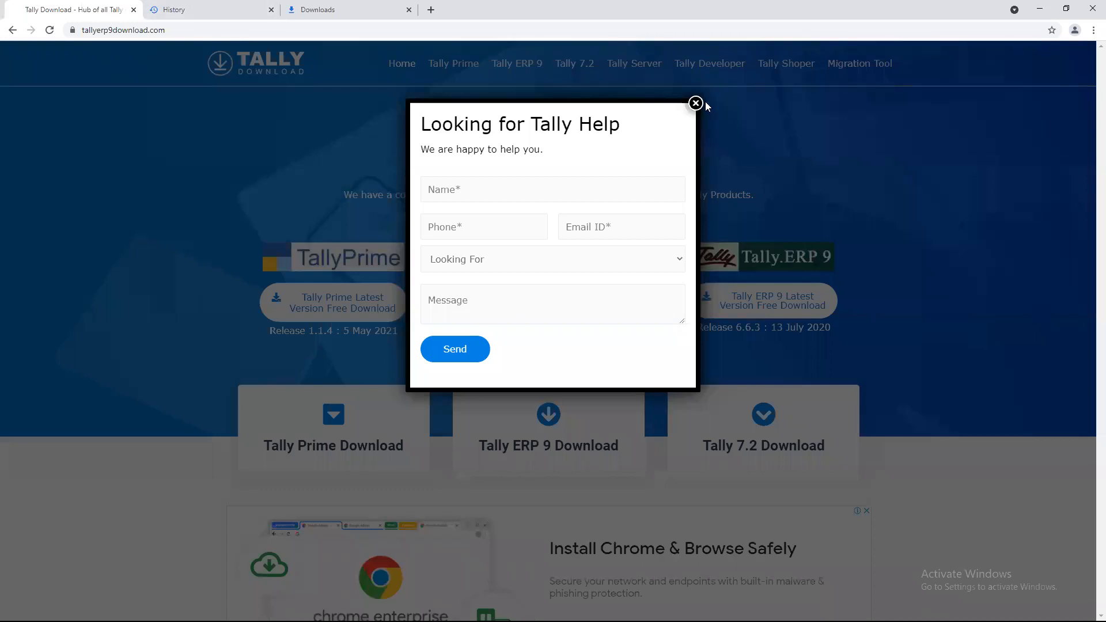
{"action": "left_click", "coordinate": [697, 103]}
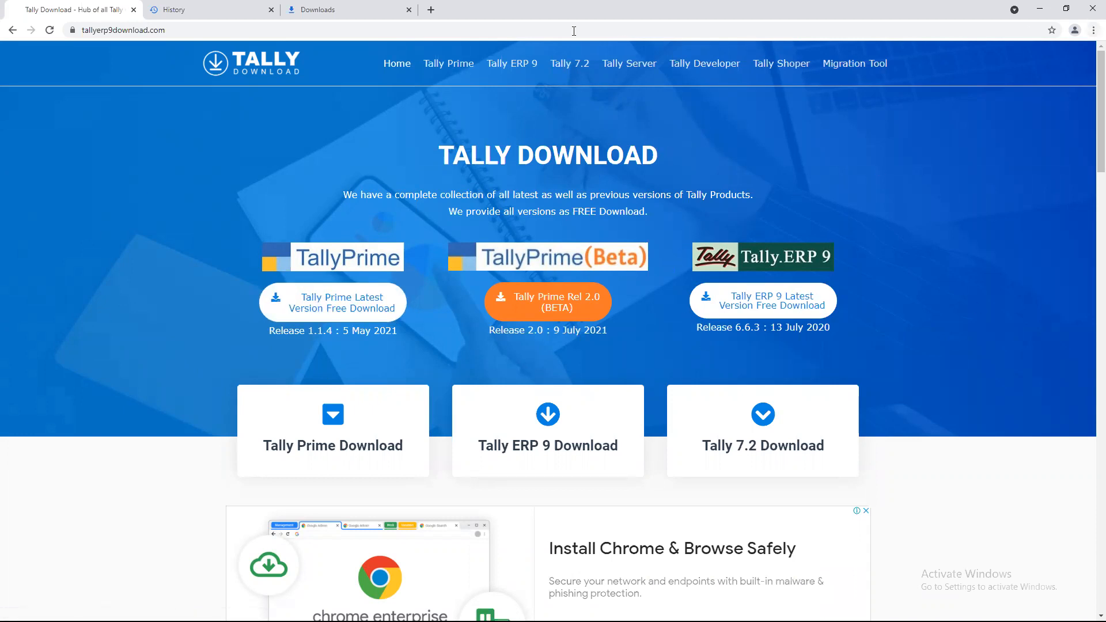
{"action": "left_click", "coordinate": [337, 10]}
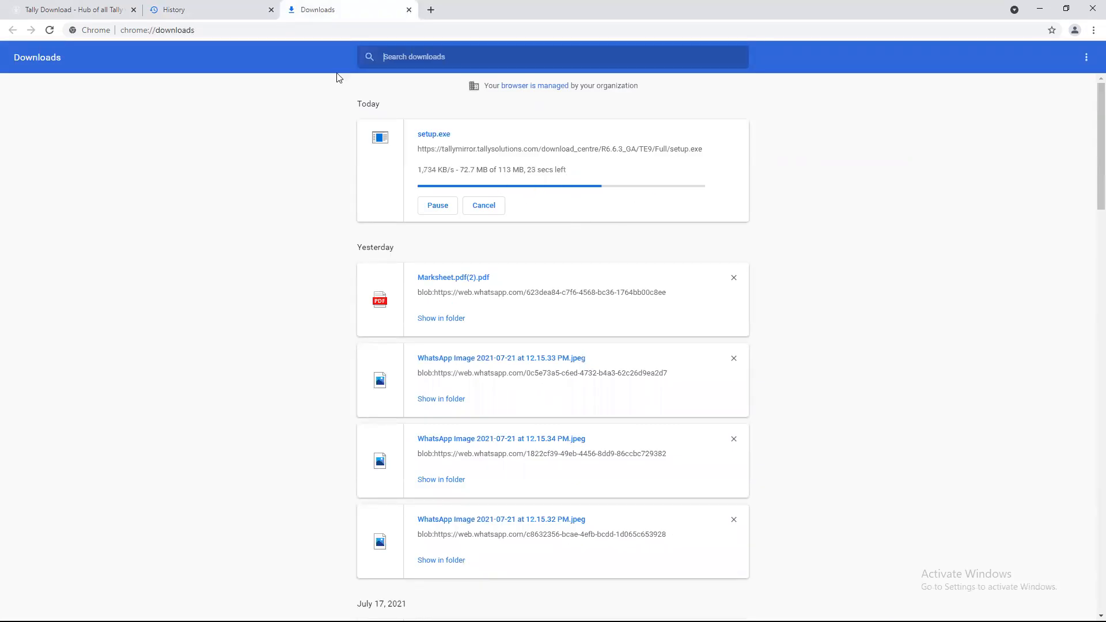
{"action": "left_click", "coordinate": [178, 7]}
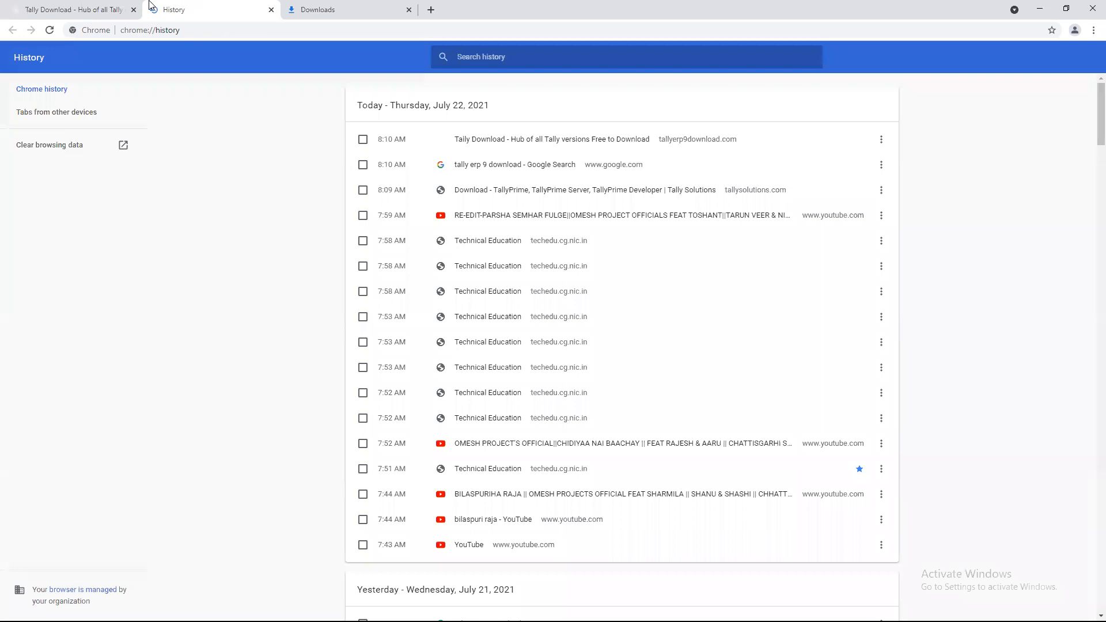
{"action": "left_click", "coordinate": [104, 9]}
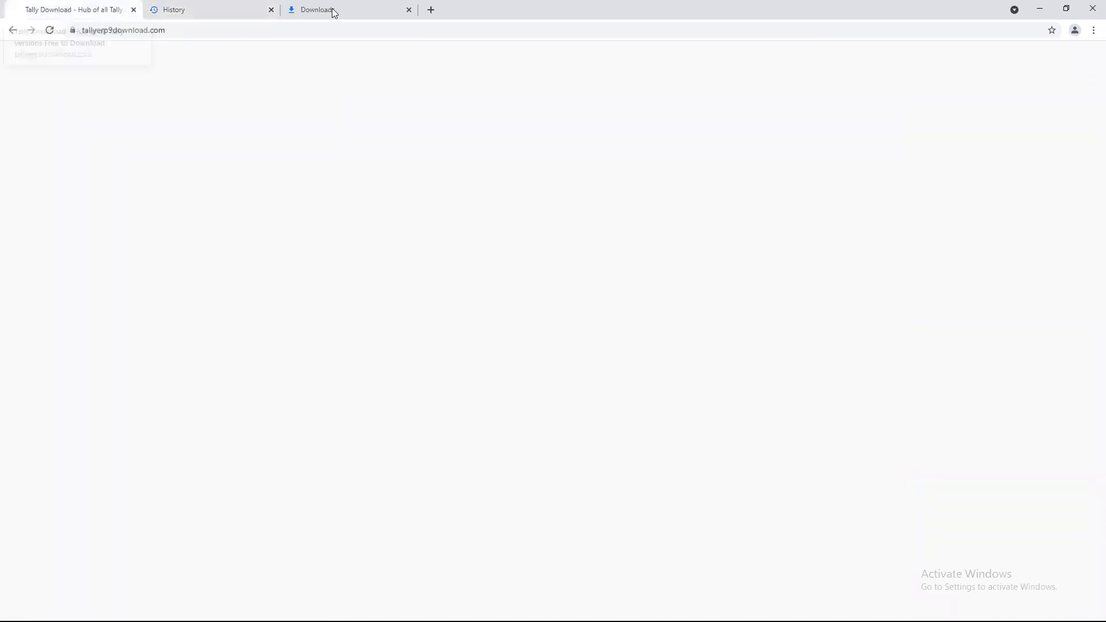
{"action": "left_click", "coordinate": [11, 32]}
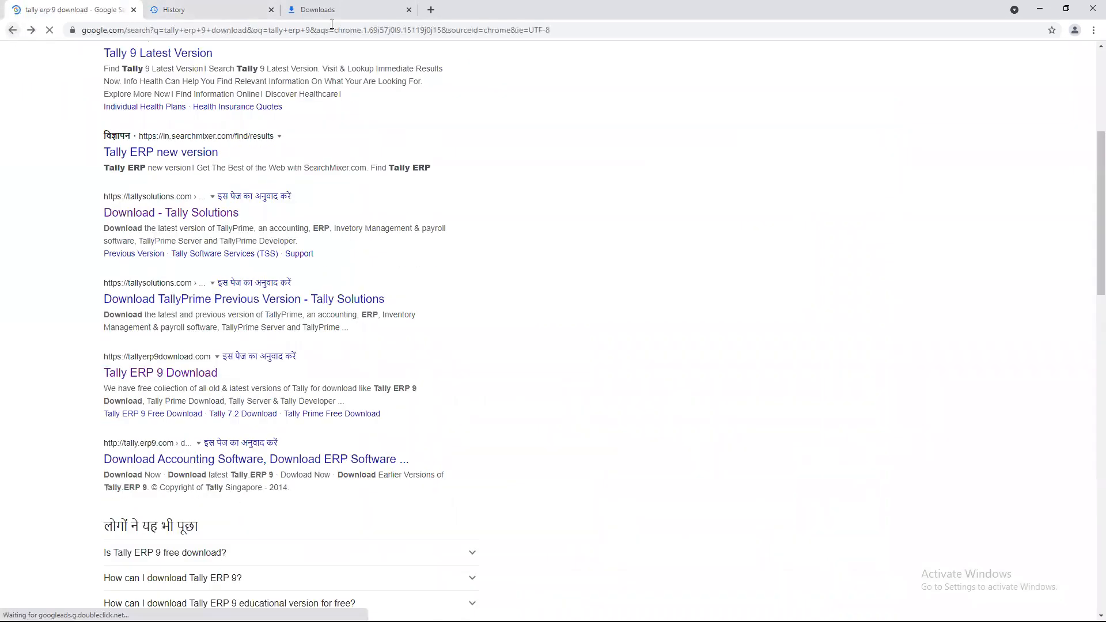
{"action": "scroll", "coordinate": [259, 437], "scroll_direction": "down", "scroll_amount": 2}
{"action": "scroll", "coordinate": [257, 469], "scroll_direction": "up", "scroll_amount": 4}
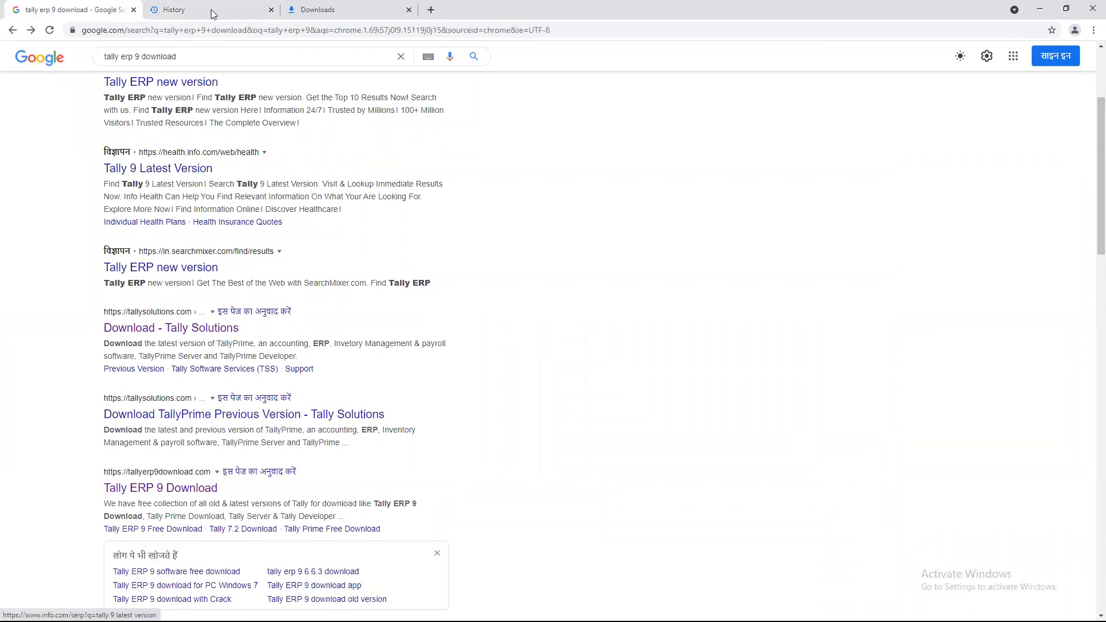
- Once setup.exe finishes downloading, show it in the Downloads folder in File Explorer
{"action": "left_click", "coordinate": [338, 11]}
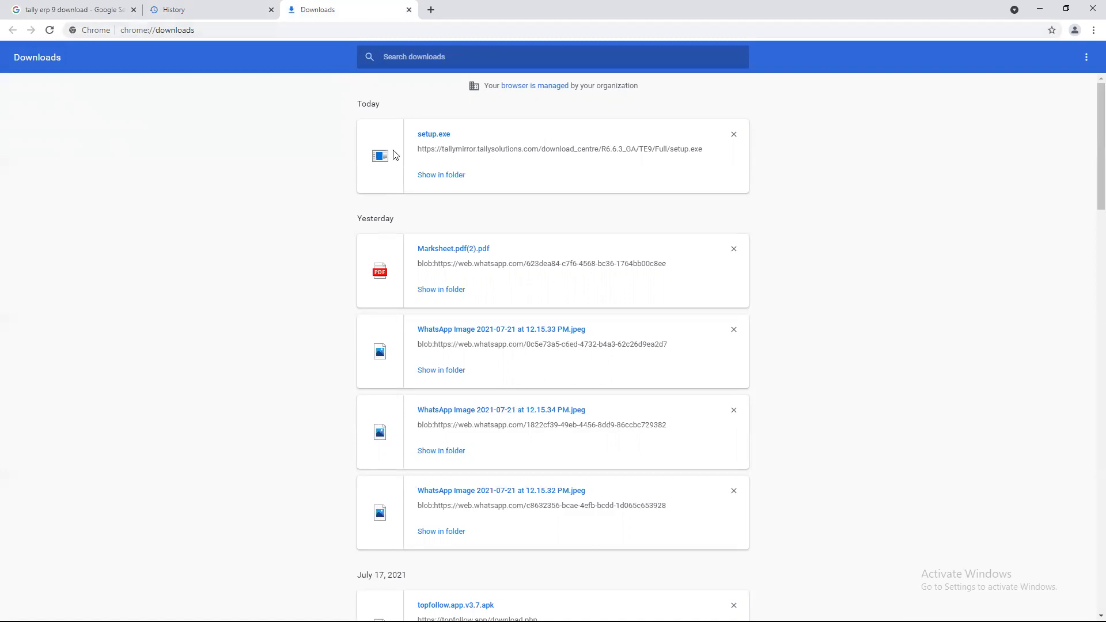
{"action": "left_click", "coordinate": [423, 178]}
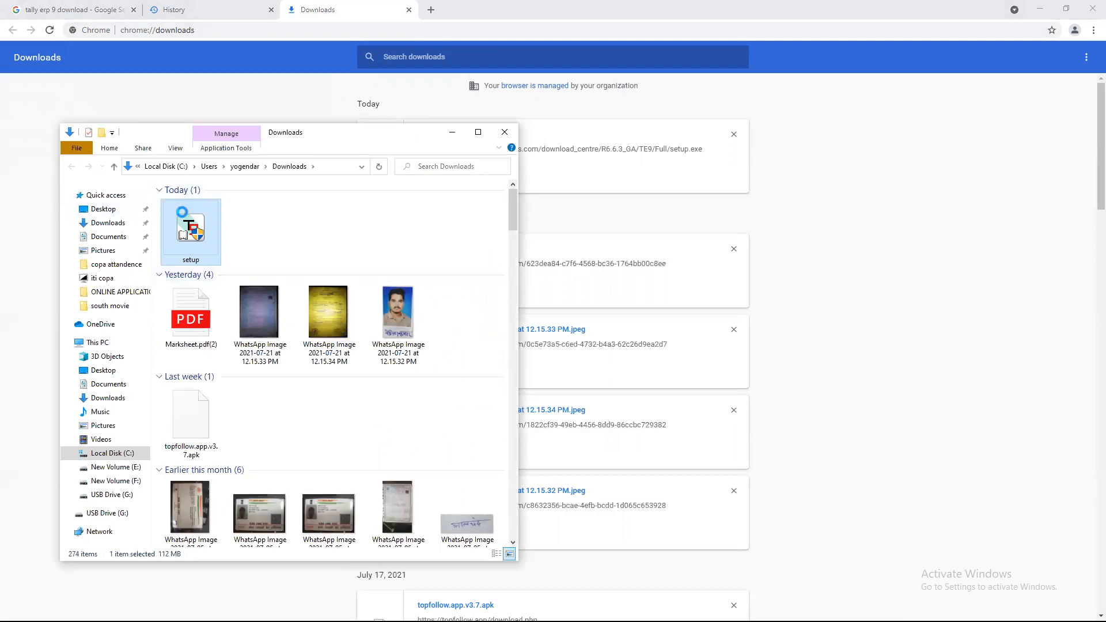
- Launch the Tally setup file from its context menu, then minimize windows and refresh the desktop
{"action": "right_click", "coordinate": [167, 212]}
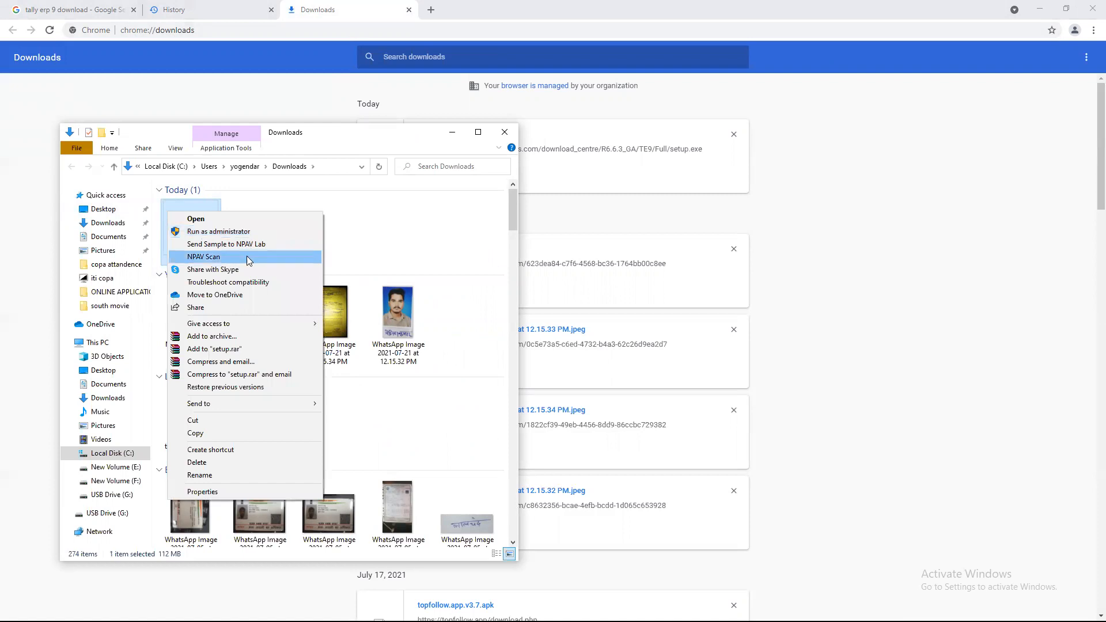
{"action": "left_click", "coordinate": [223, 217]}
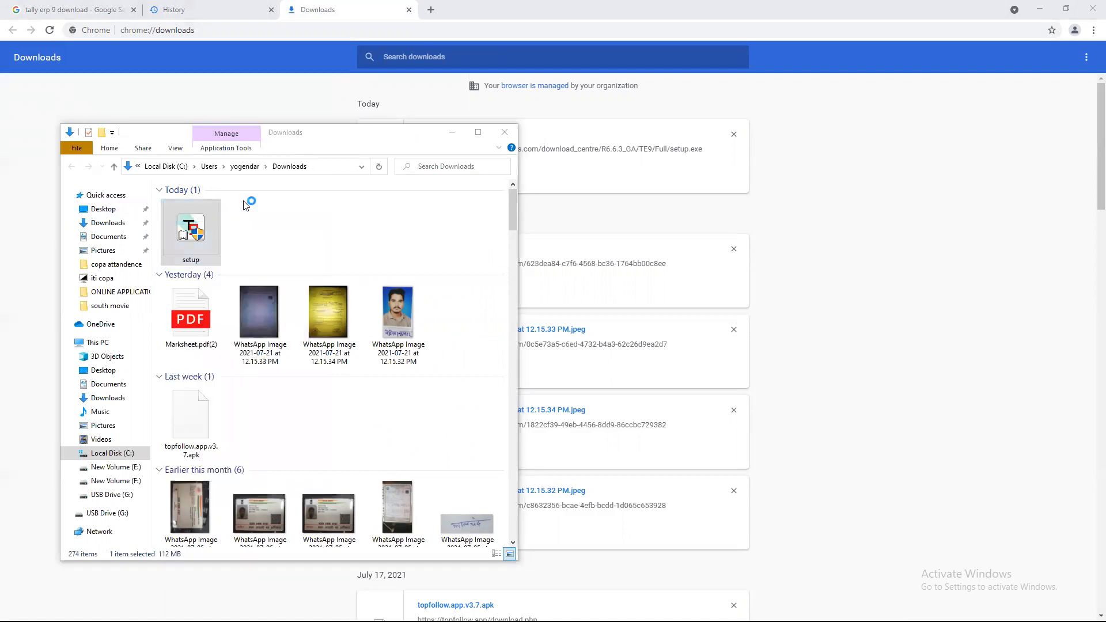
{"action": "left_click", "coordinate": [456, 136]}
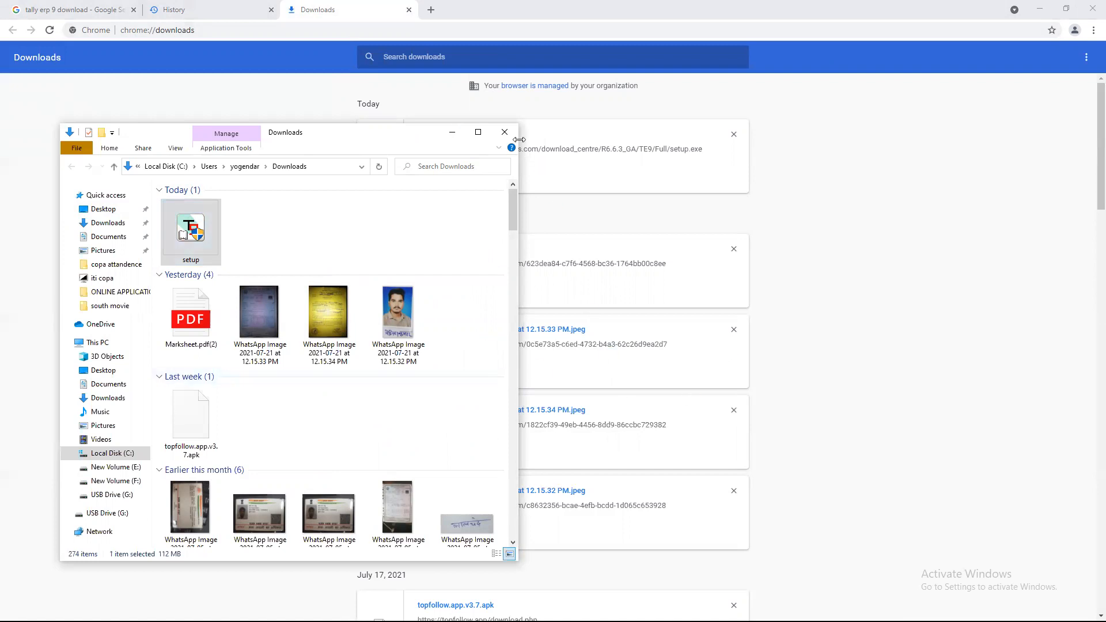
{"action": "left_click", "coordinate": [452, 133]}
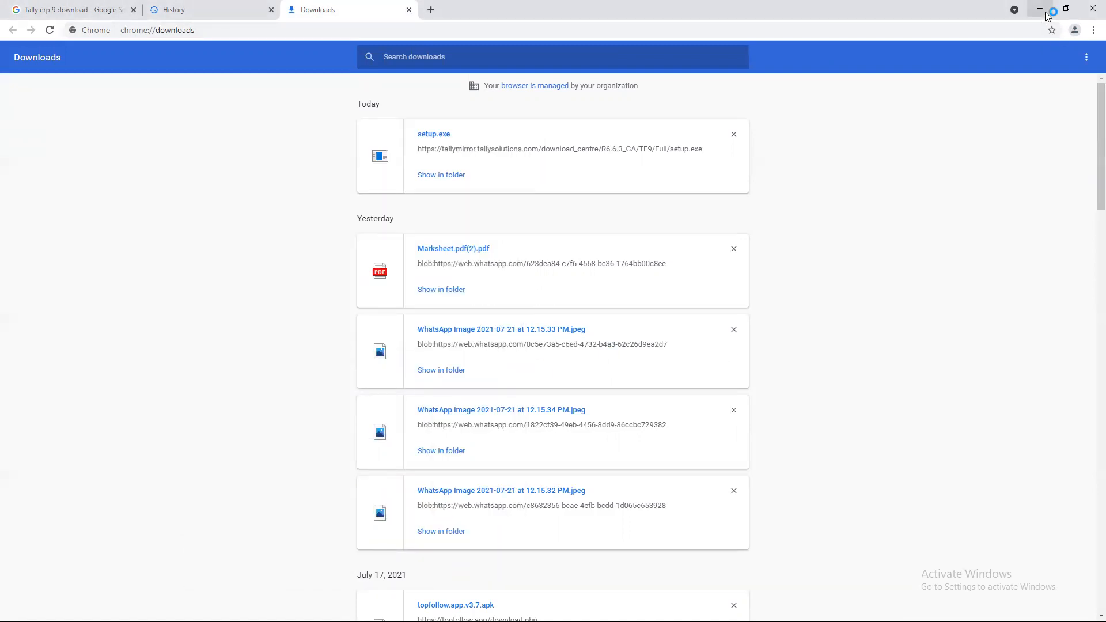
{"action": "left_click", "coordinate": [1045, 12]}
{"action": "right_click", "coordinate": [657, 249]}
{"action": "left_click", "coordinate": [688, 282]}
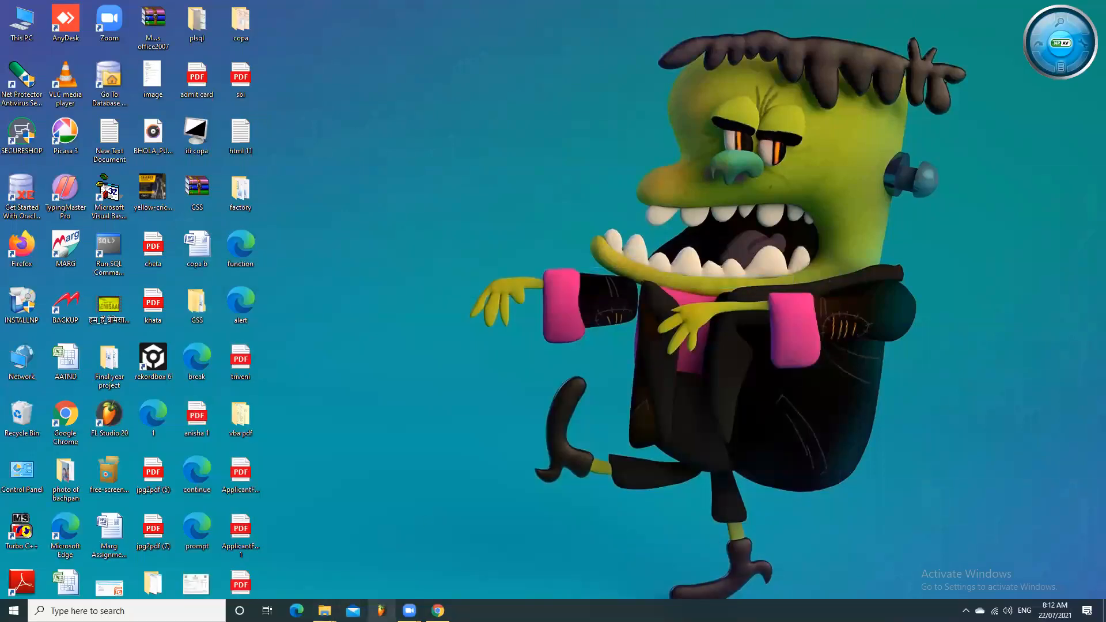
- Reopen setup.exe's folder from Chrome Downloads and revisit the Google search results tab
{"action": "left_click", "coordinate": [438, 610]}
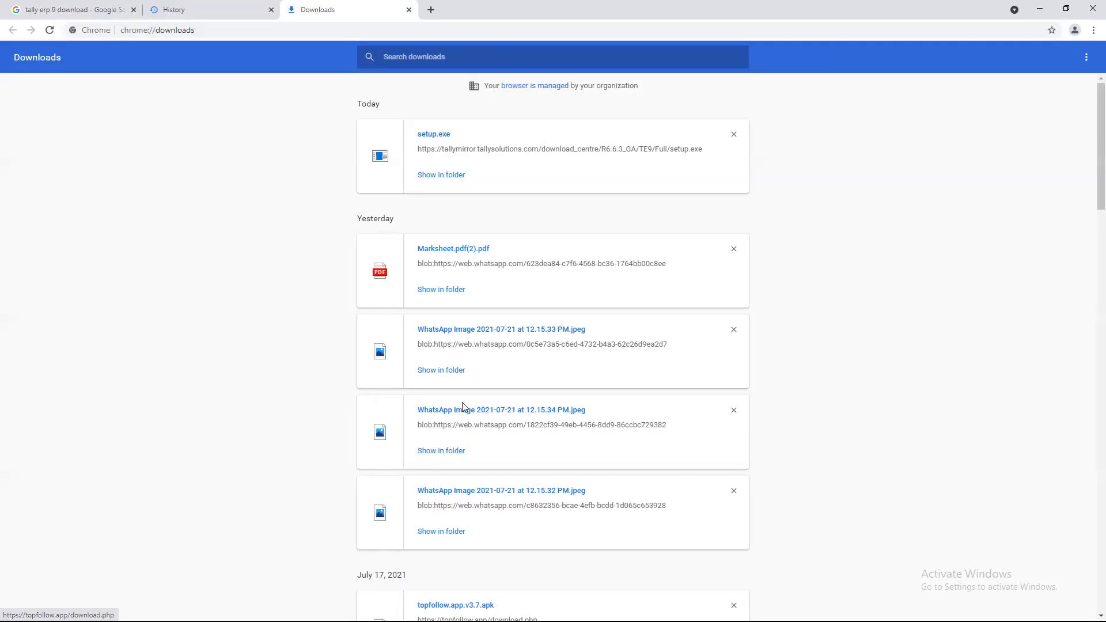
{"action": "left_click", "coordinate": [452, 175]}
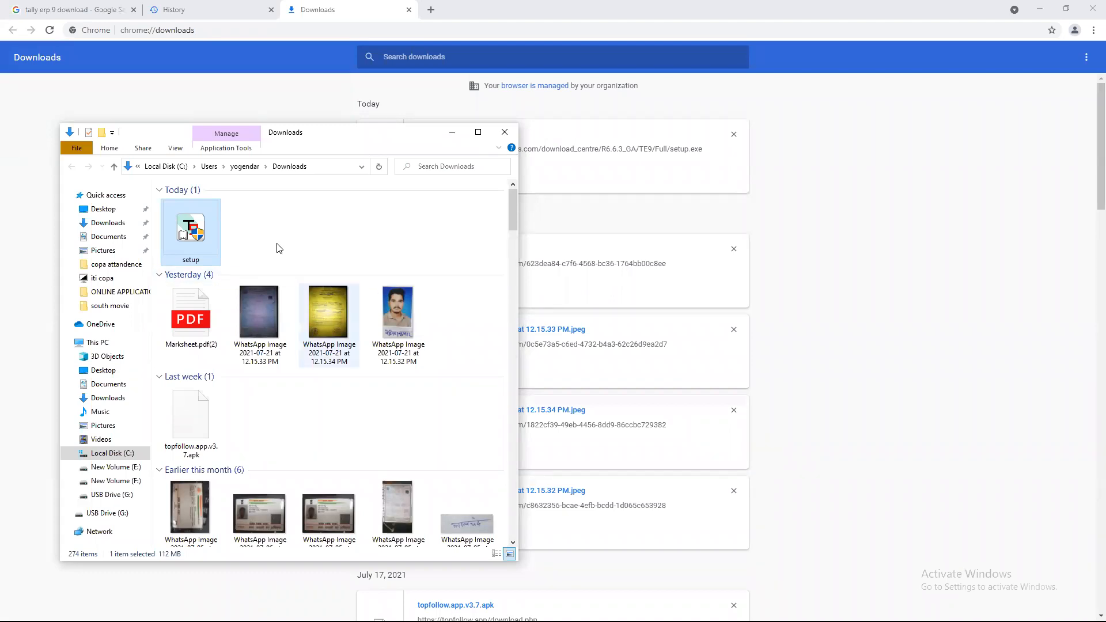
{"action": "left_click", "coordinate": [41, 5]}
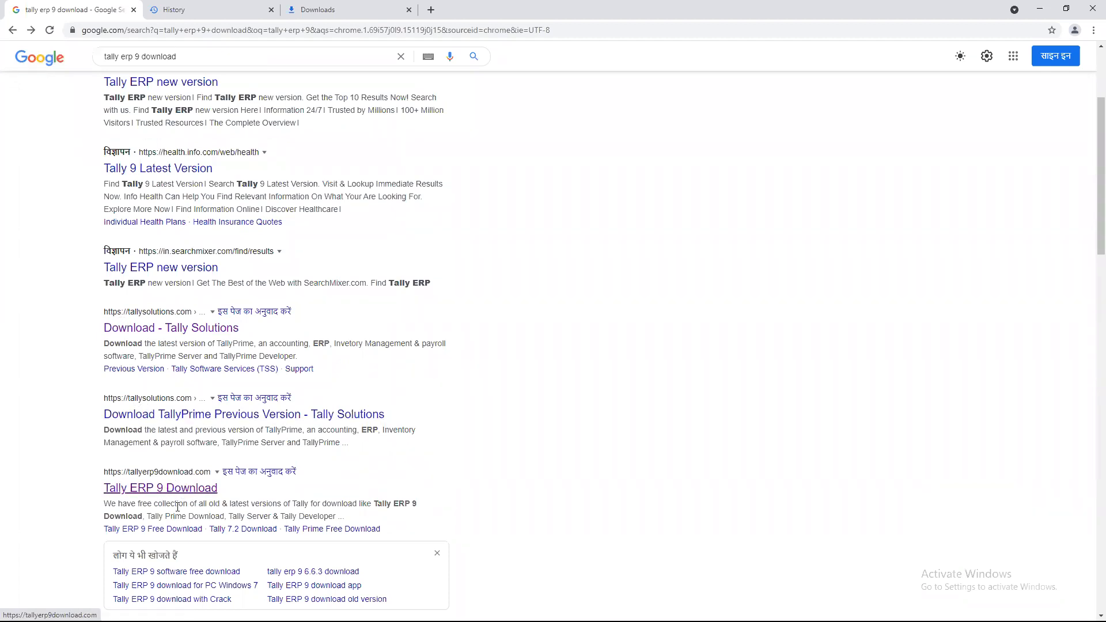
{"action": "scroll", "coordinate": [325, 402], "scroll_direction": "up", "scroll_amount": 3}
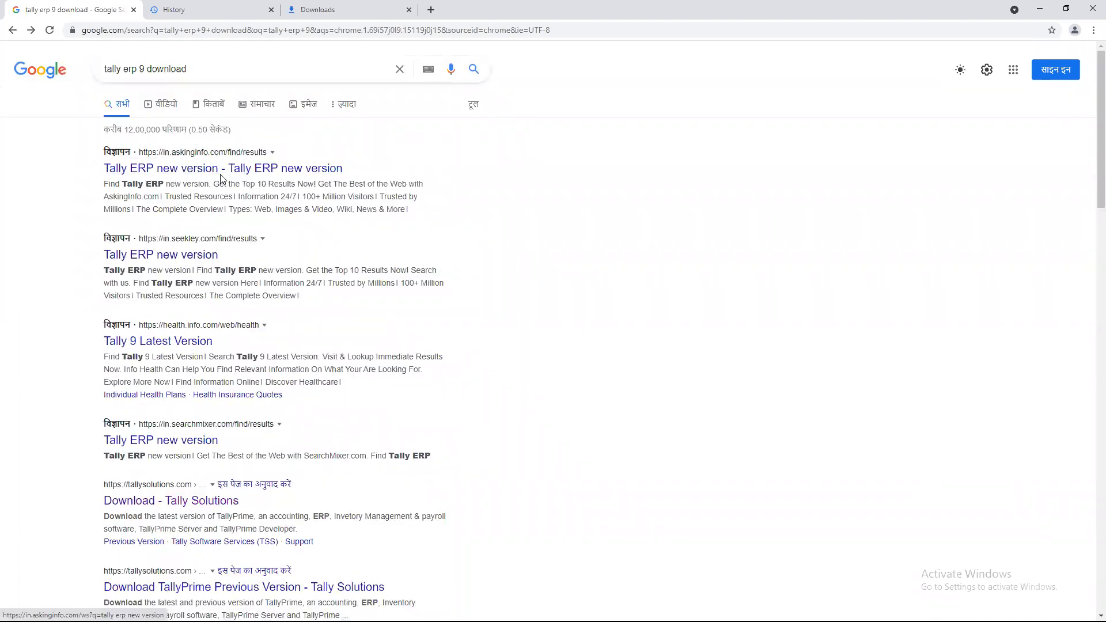
{"action": "left_click", "coordinate": [319, 8]}
- Install Tally.ERP 9 Release 6.6.3 into C:\Program Files\Tally\Tally.ERP9, dismissing the Check Latest connection error
{"action": "left_click", "coordinate": [251, 8]}
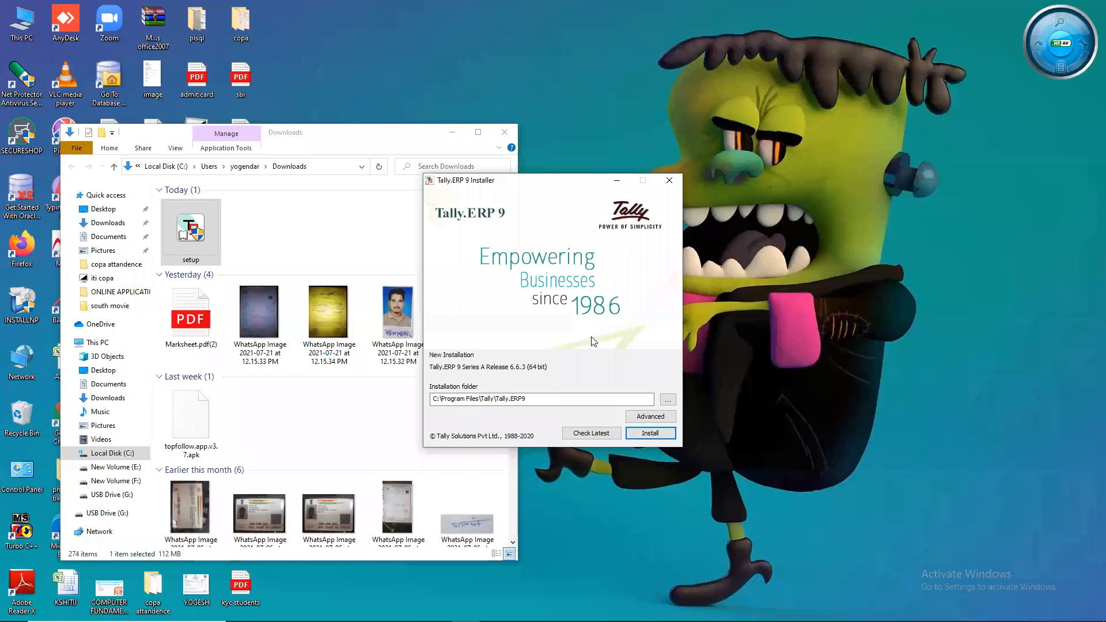
{"action": "left_click", "coordinate": [650, 433]}
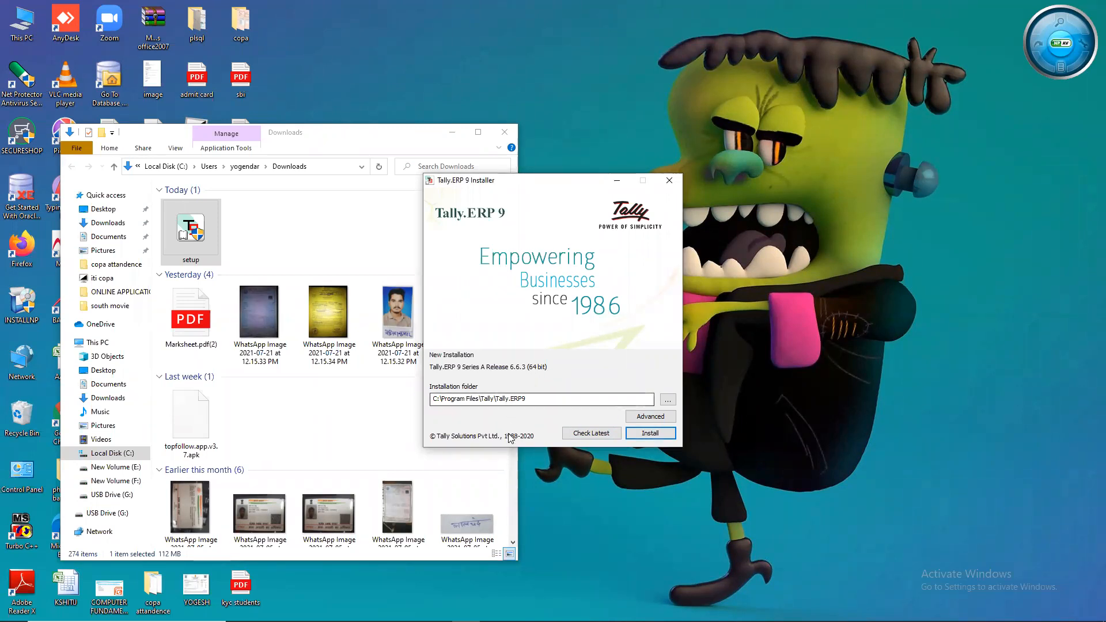
{"action": "left_click", "coordinate": [595, 438]}
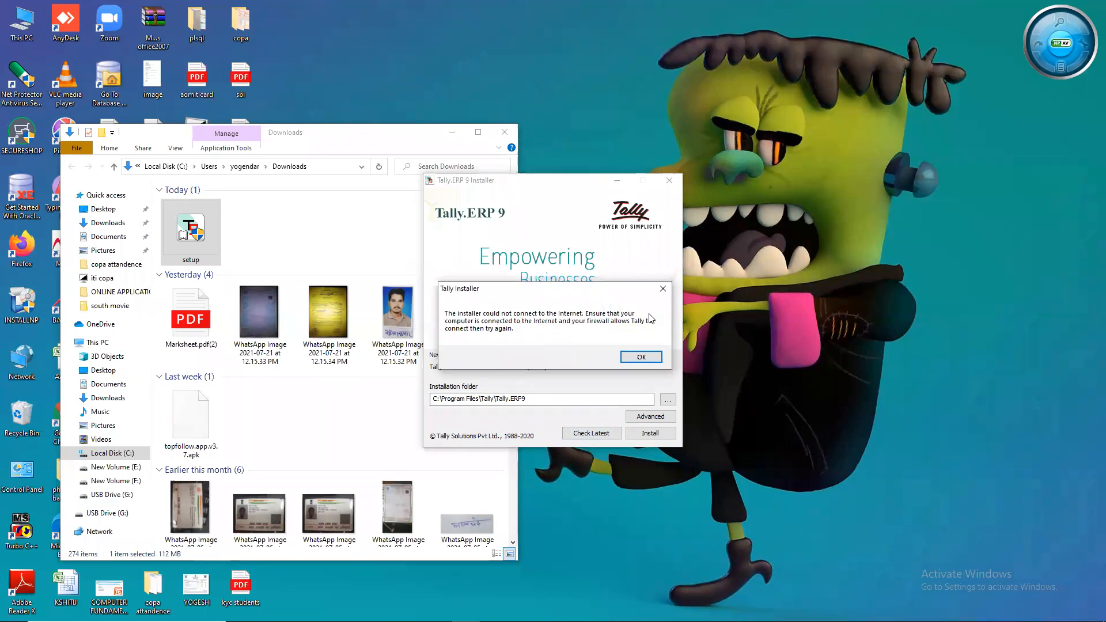
{"action": "left_click", "coordinate": [663, 288]}
- Start the Tally.ERP 9 installation, minimize the Downloads window and refresh the desktop while it runs
{"action": "left_click", "coordinate": [649, 433]}
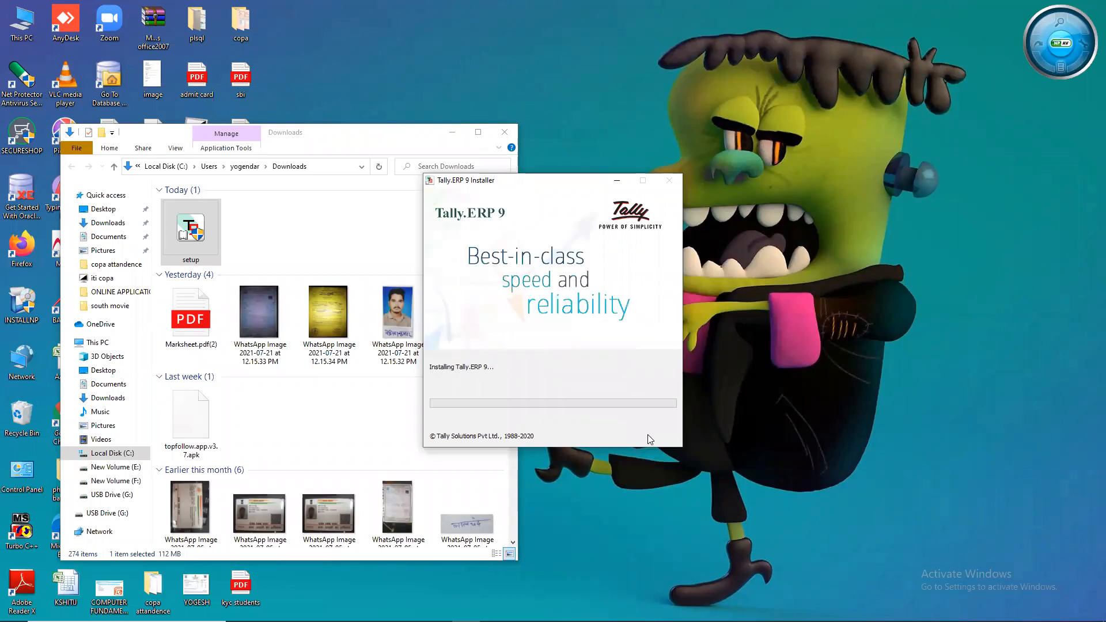
{"action": "right_click", "coordinate": [868, 223]}
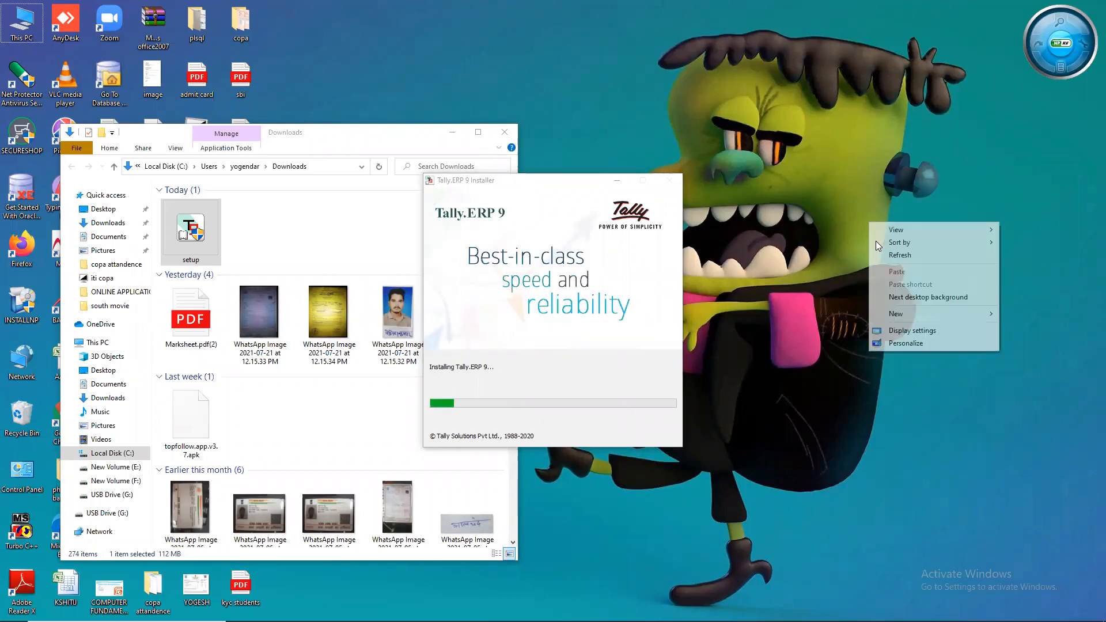
{"action": "left_click", "coordinate": [884, 255]}
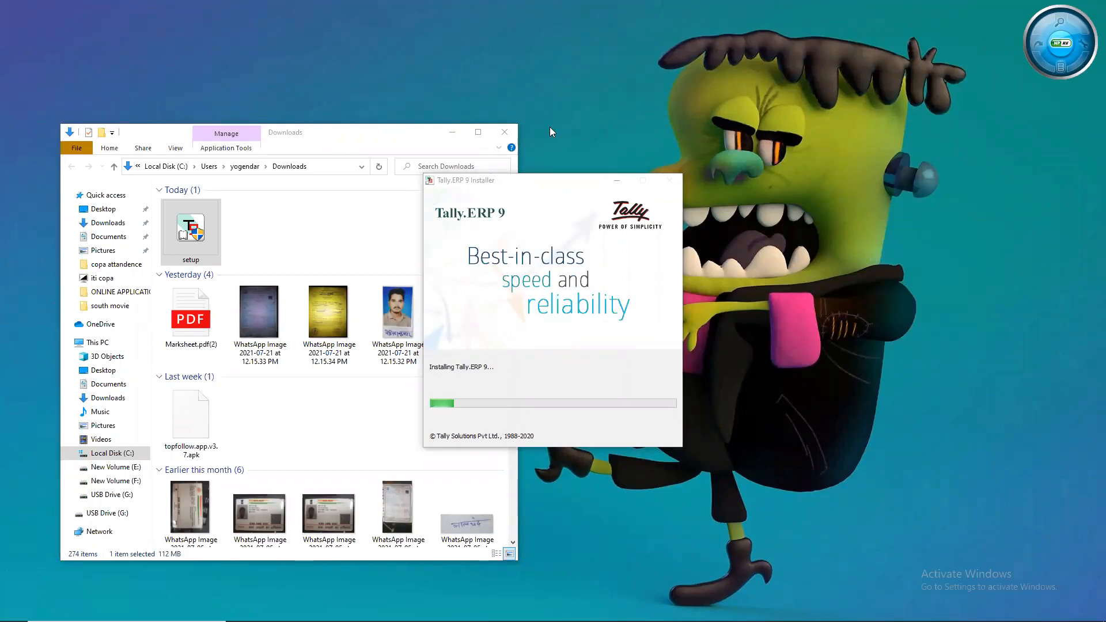
{"action": "left_click", "coordinate": [461, 132]}
{"action": "right_click", "coordinate": [740, 118]}
{"action": "left_click", "coordinate": [777, 151]}
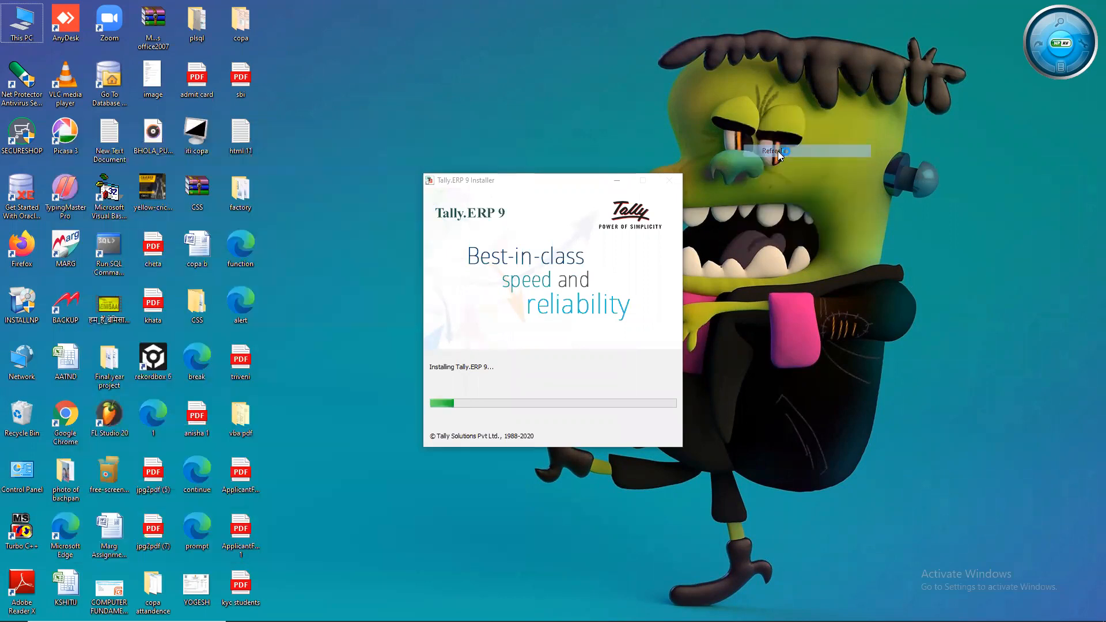
{"action": "right_click", "coordinate": [809, 204]}
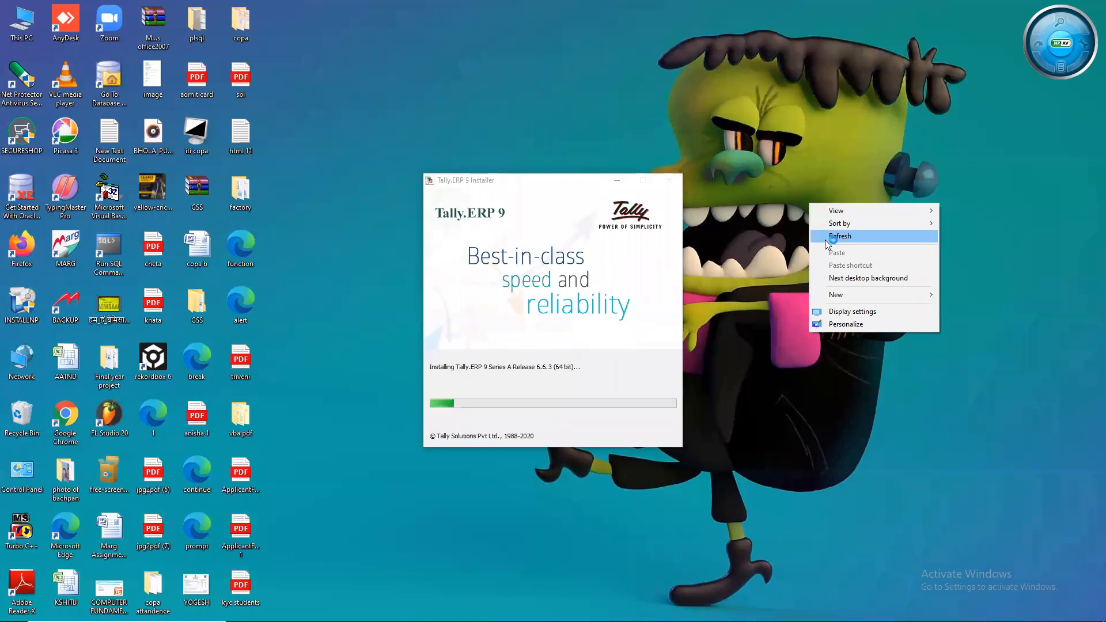
{"action": "left_click", "coordinate": [828, 237]}
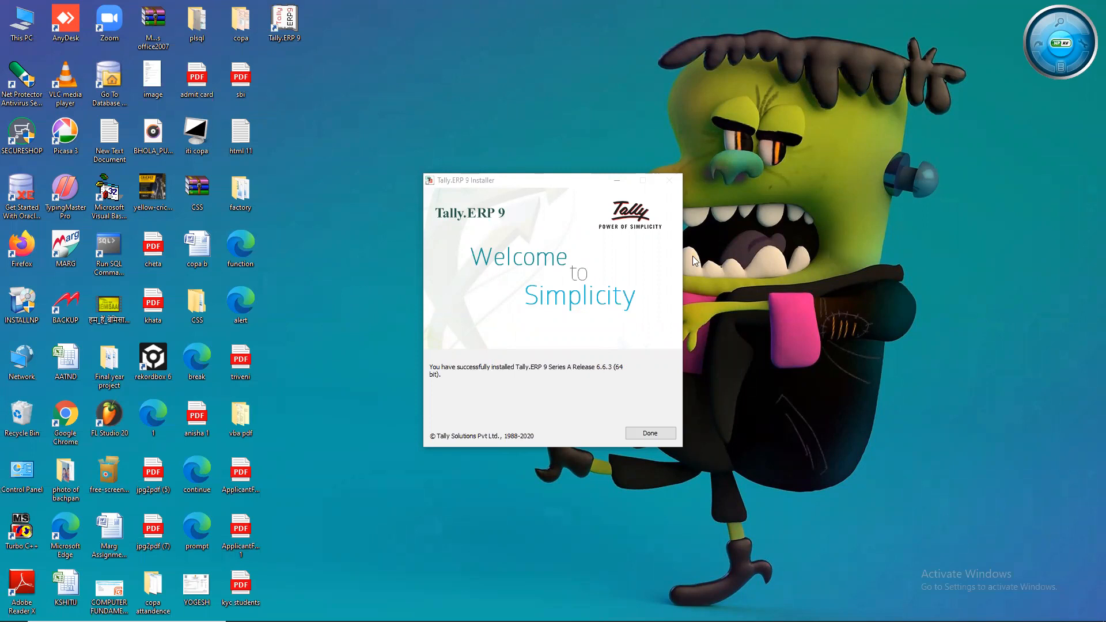
- Close the finished installer and launch Tally.ERP 9 from its new desktop shortcut
{"action": "left_click", "coordinate": [650, 433]}
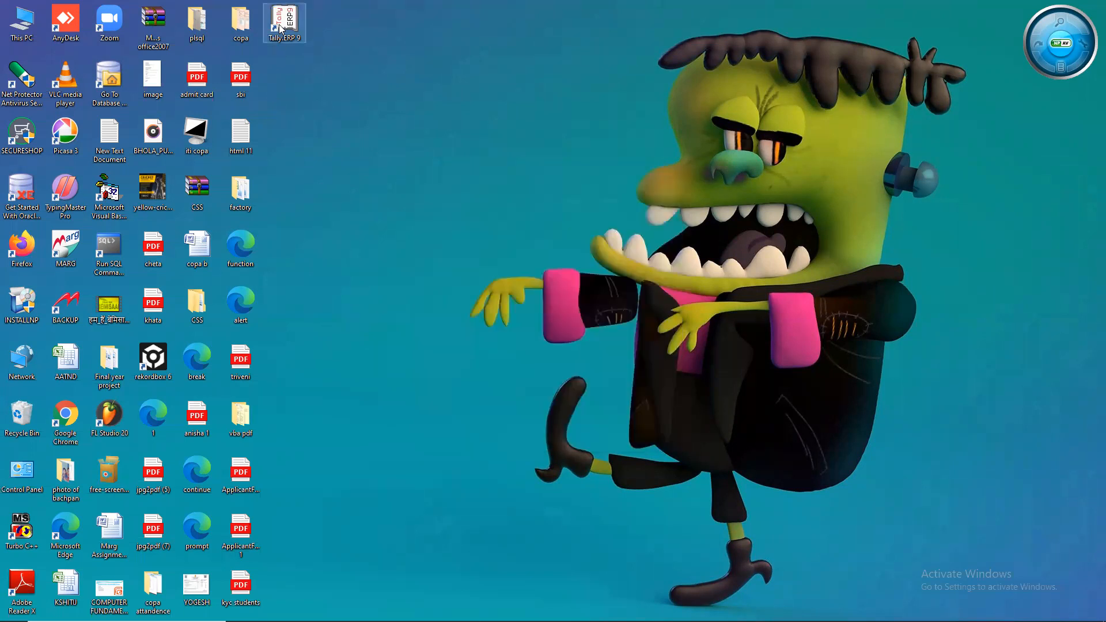
{"action": "double_click", "coordinate": [280, 28]}
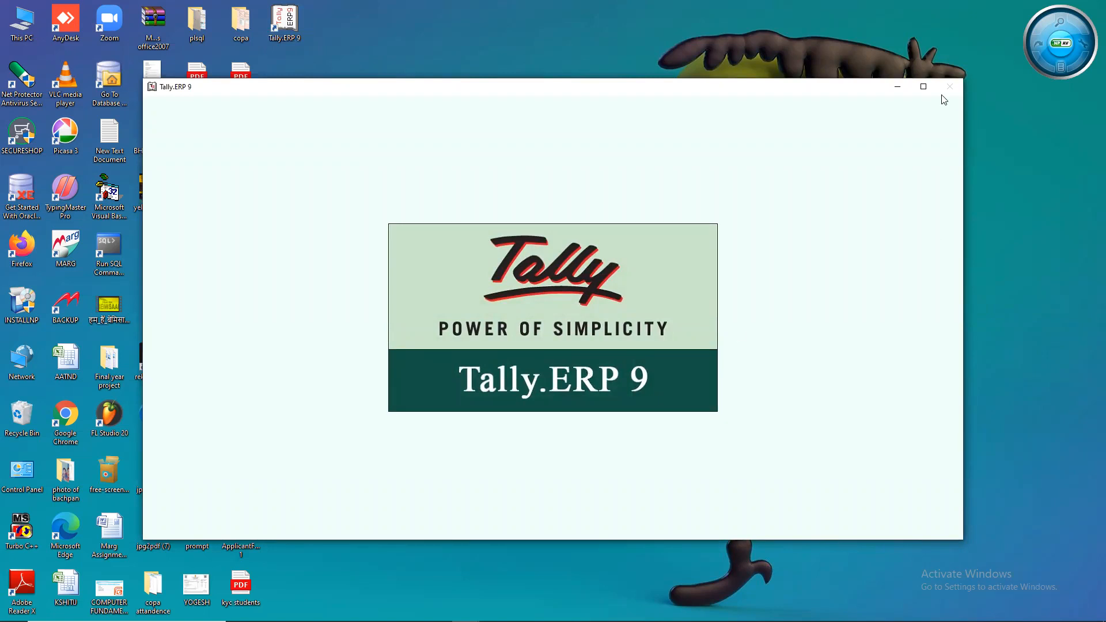
{"action": "right_click", "coordinate": [1017, 157]}
{"action": "left_click", "coordinate": [1019, 162]}
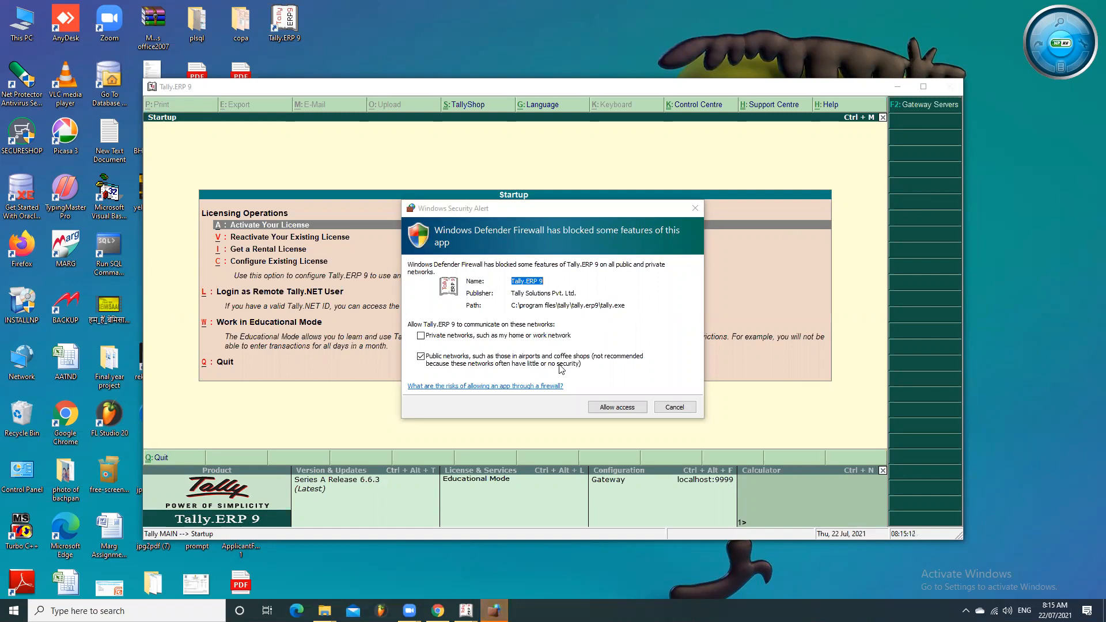
{"action": "left_click", "coordinate": [617, 410]}
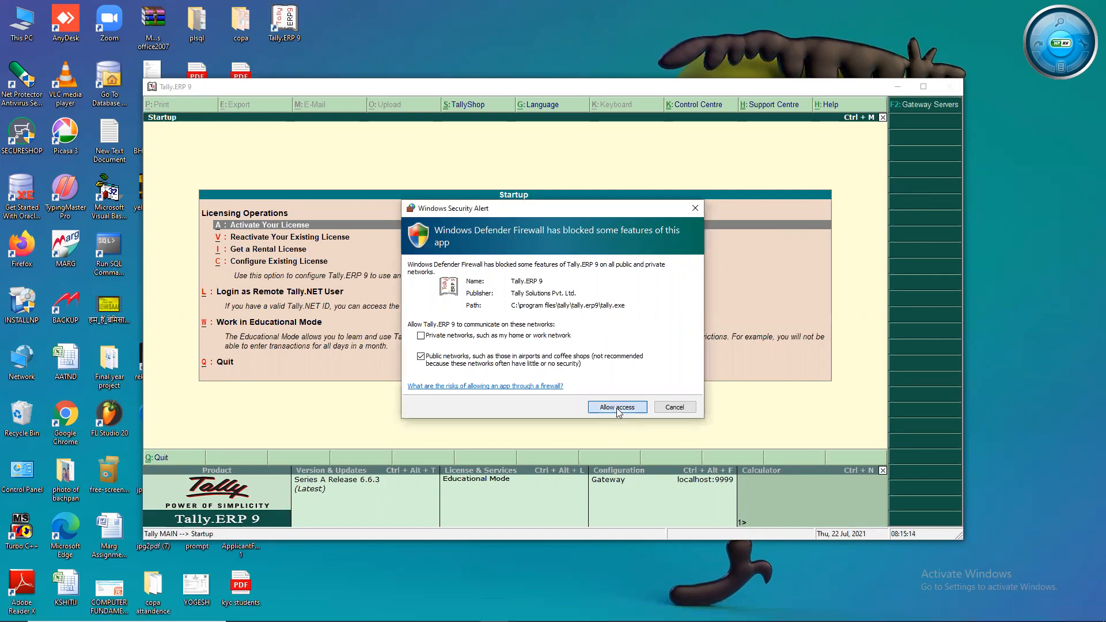
{"action": "left_click", "coordinate": [629, 409]}
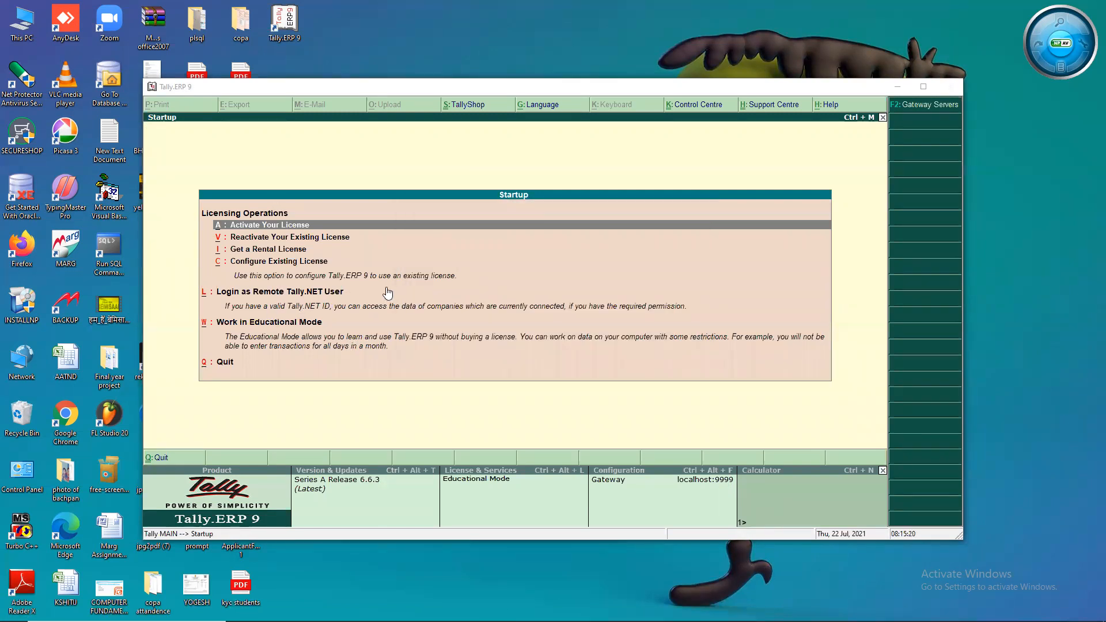
{"action": "left_click", "coordinate": [666, 155]}
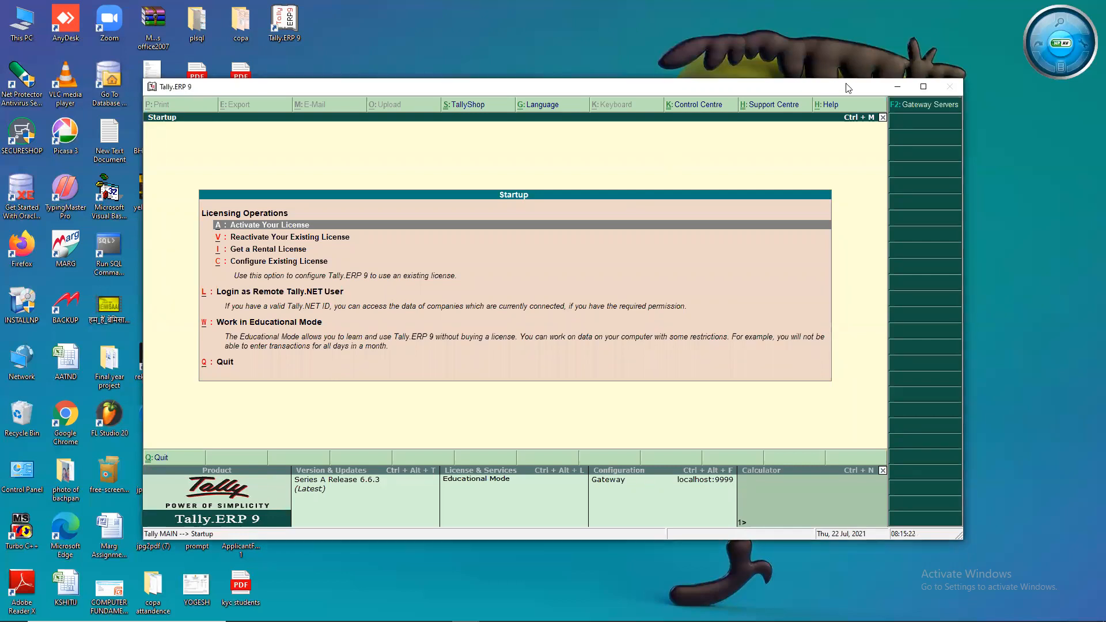
{"action": "left_click", "coordinate": [921, 87]}
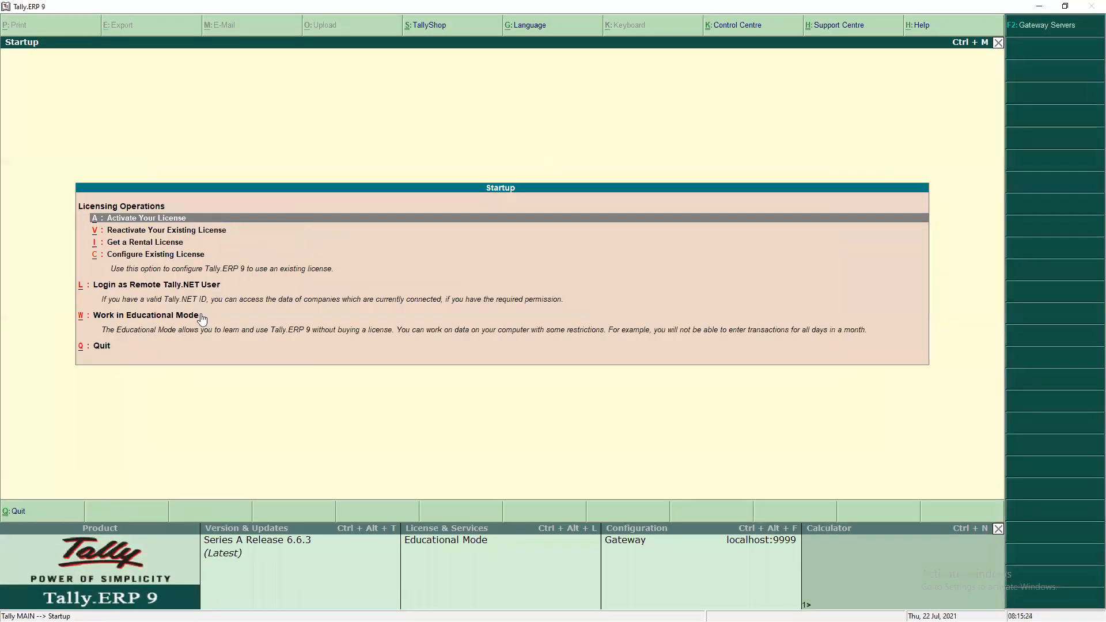
{"action": "key", "text": "Down"}
{"action": "key", "text": "Down"}
{"action": "key", "text": "Down"}
{"action": "key", "text": "Down"}
{"action": "key", "text": "Down"}
{"action": "key", "text": "Down"}
{"action": "key", "text": "Up"}
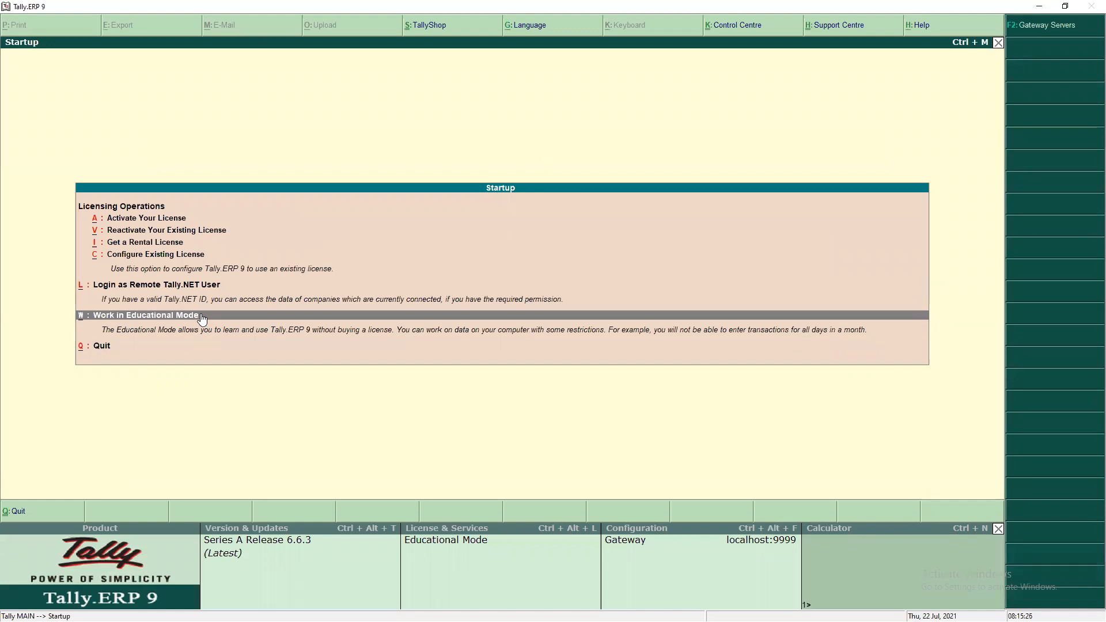
{"action": "left_click", "coordinate": [202, 316]}
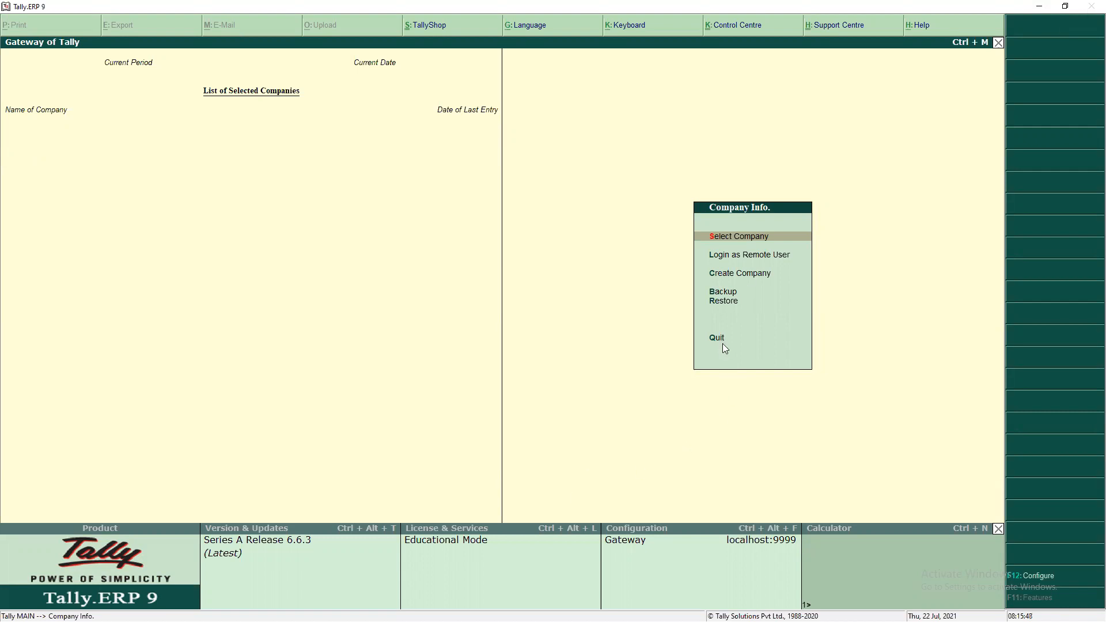
{"action": "key", "text": "Down"}
{"action": "key", "text": "Down"}
{"action": "key", "text": "Down"}
{"action": "key", "text": "Up"}
{"action": "key", "text": "Up"}
{"action": "key", "text": "Up"}
{"action": "key", "text": "Up"}
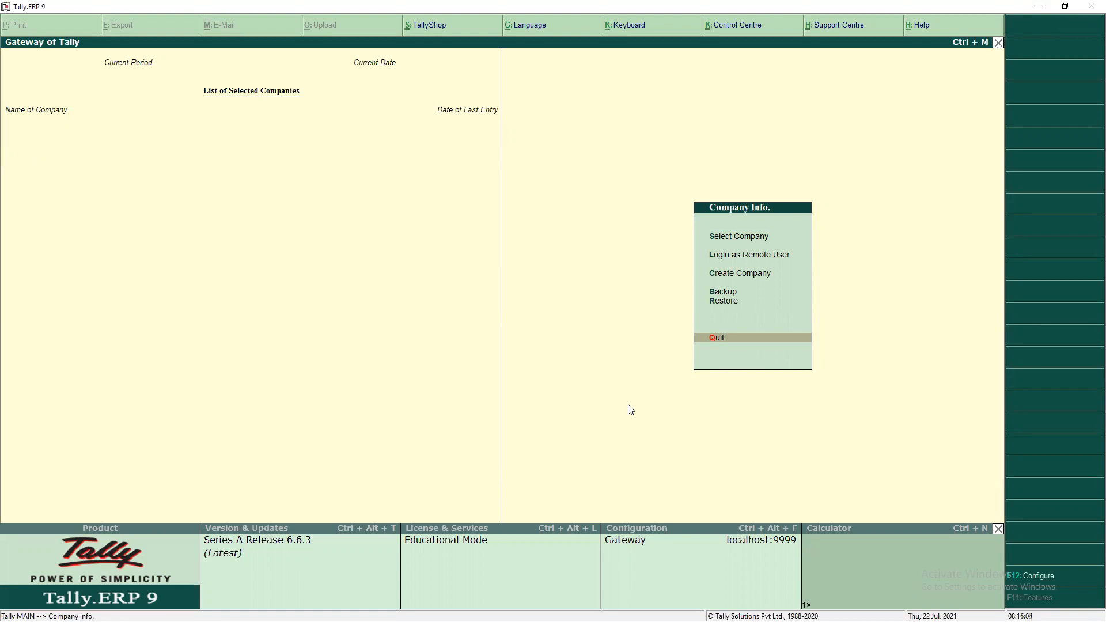
{"action": "key", "text": "alt+g"}
{"action": "key", "text": "BackSpace"}
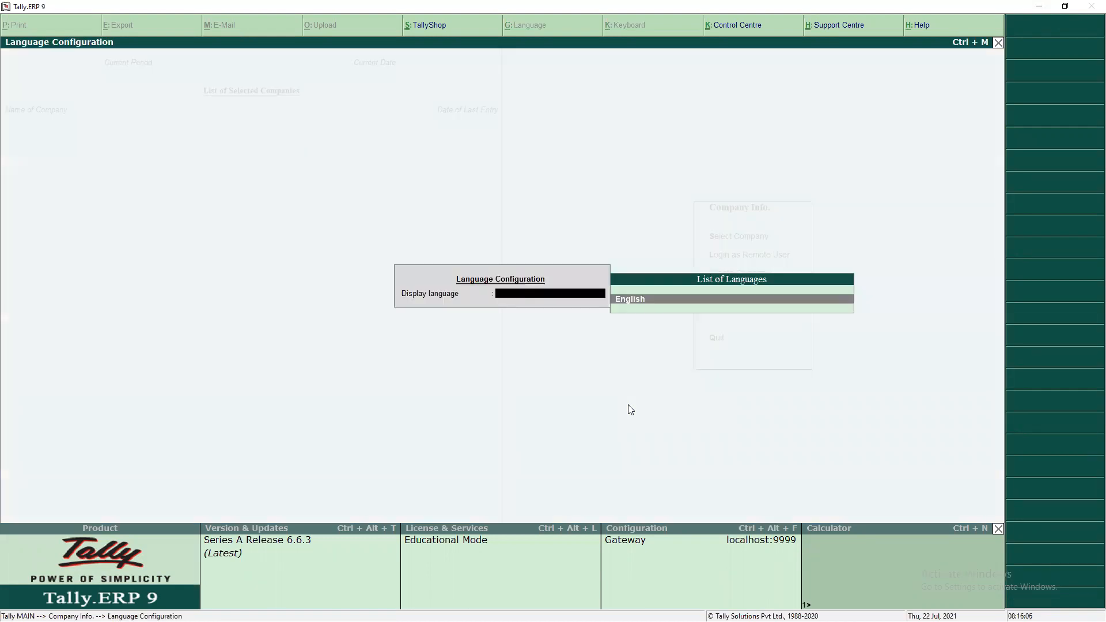
{"action": "key", "text": "Escape"}
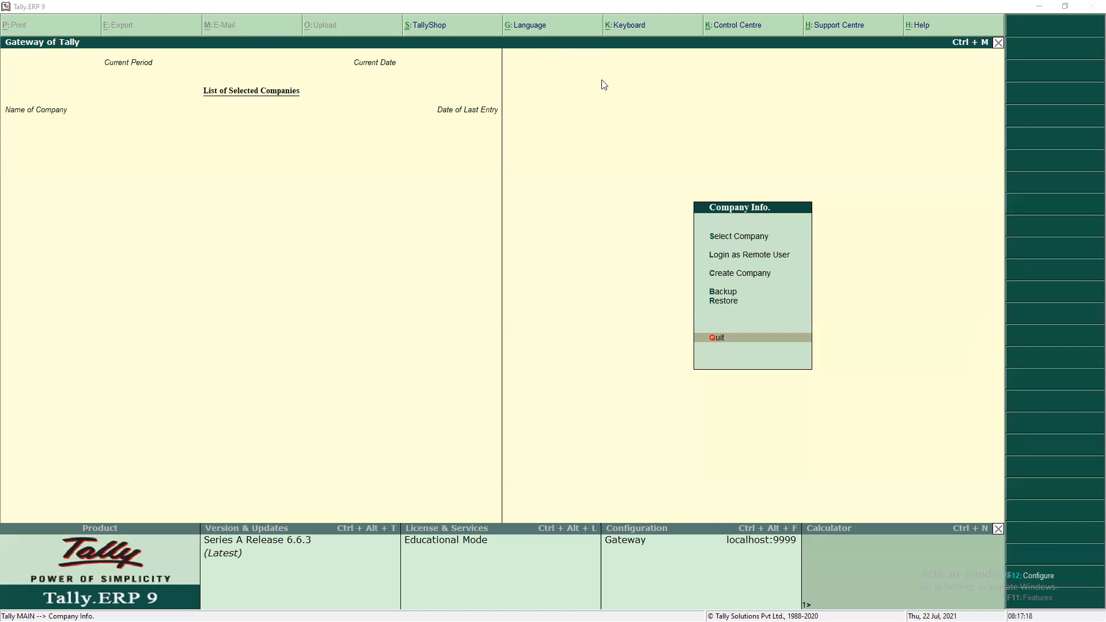
{"action": "key", "text": "alt+g"}
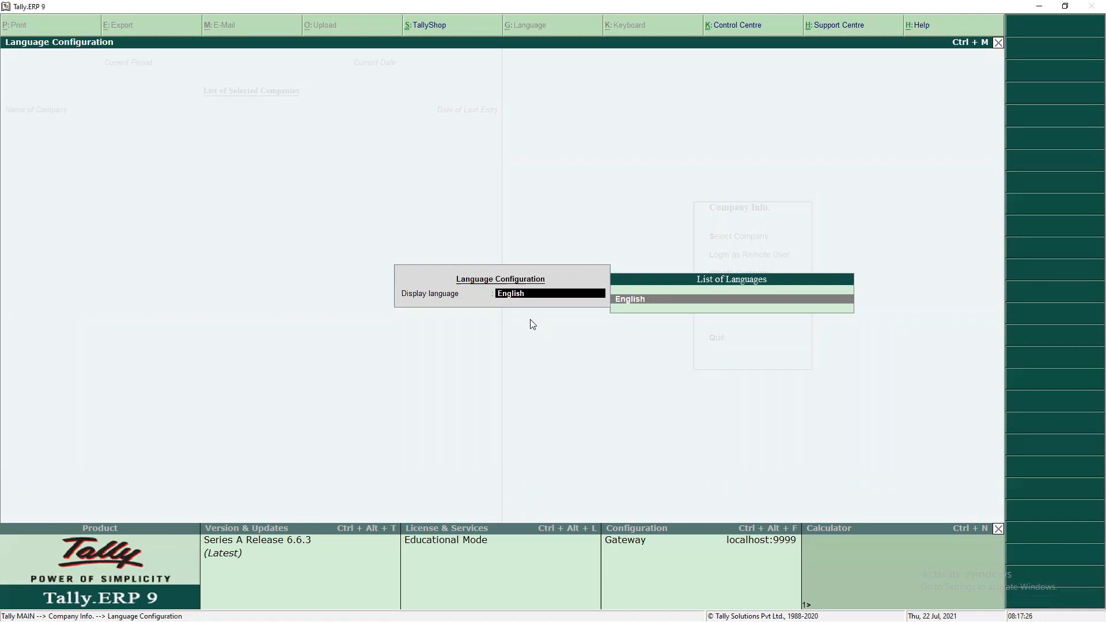
{"action": "key", "text": "Return"}
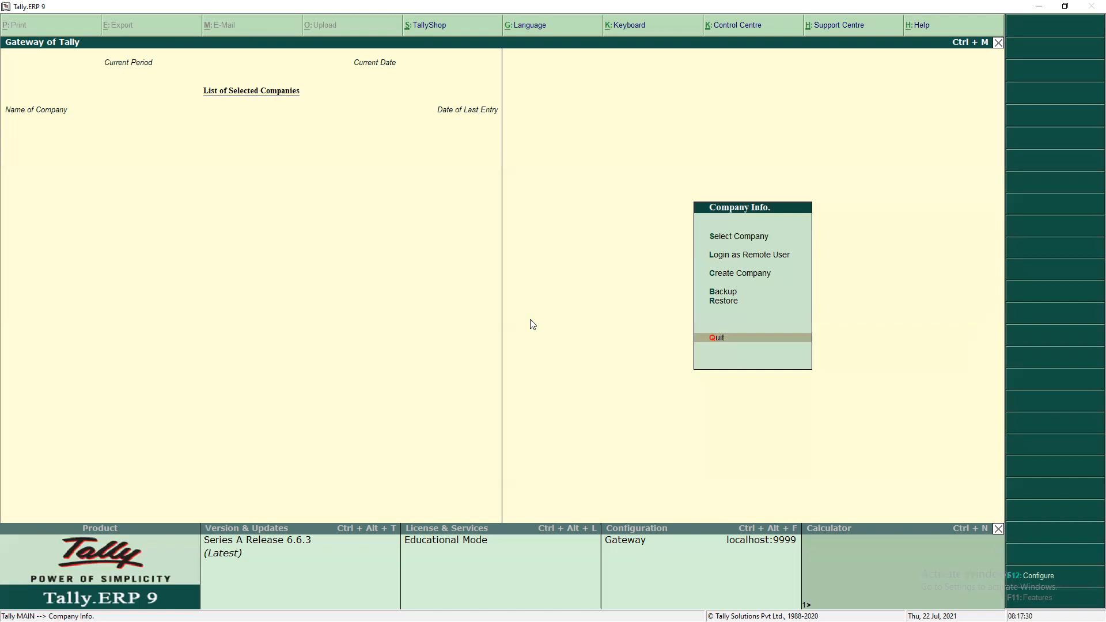
- Browse the Alt+K keyboard language list, close it, then launch the online Tally help
{"action": "key", "text": "alt+k"}
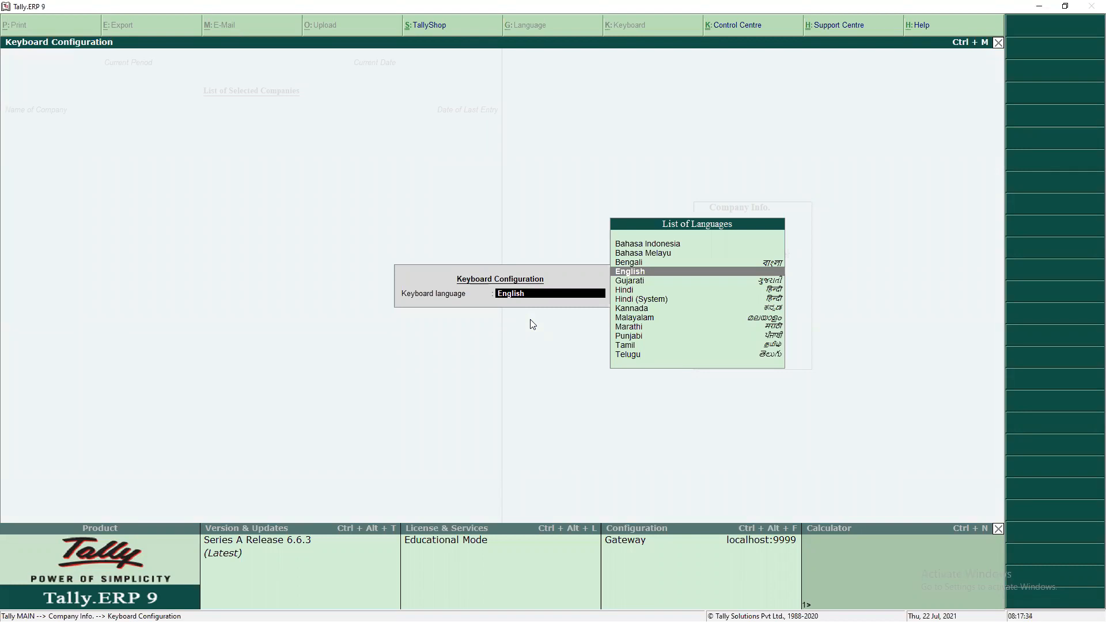
{"action": "key", "text": "Down"}
{"action": "key", "text": "Down"}
{"action": "key", "text": "Down"}
{"action": "key", "text": "Up"}
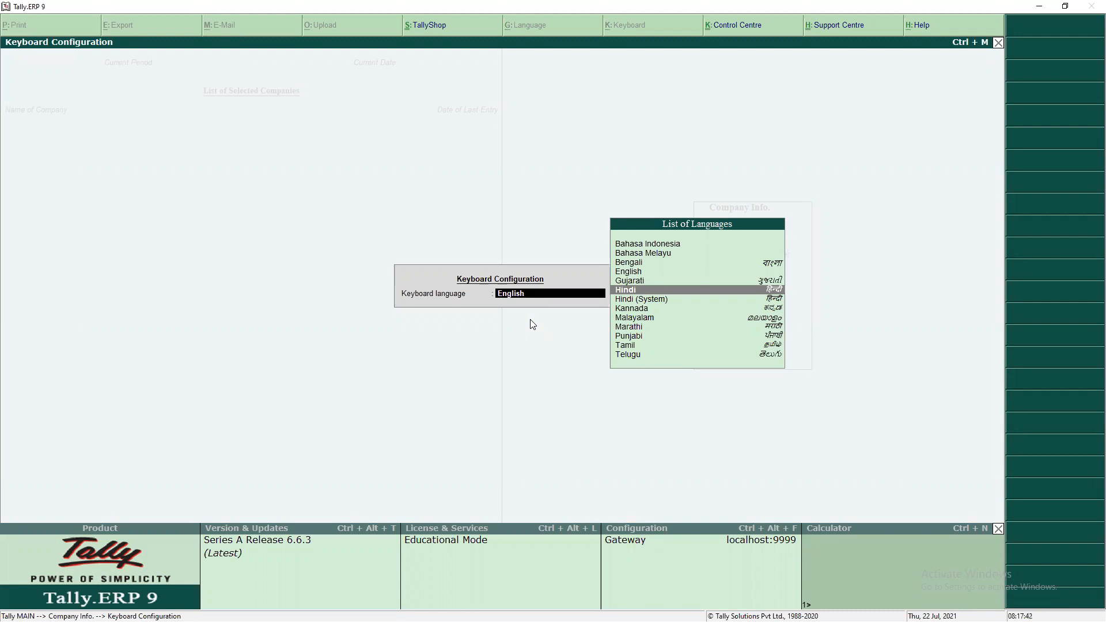
{"action": "key", "text": "Escape"}
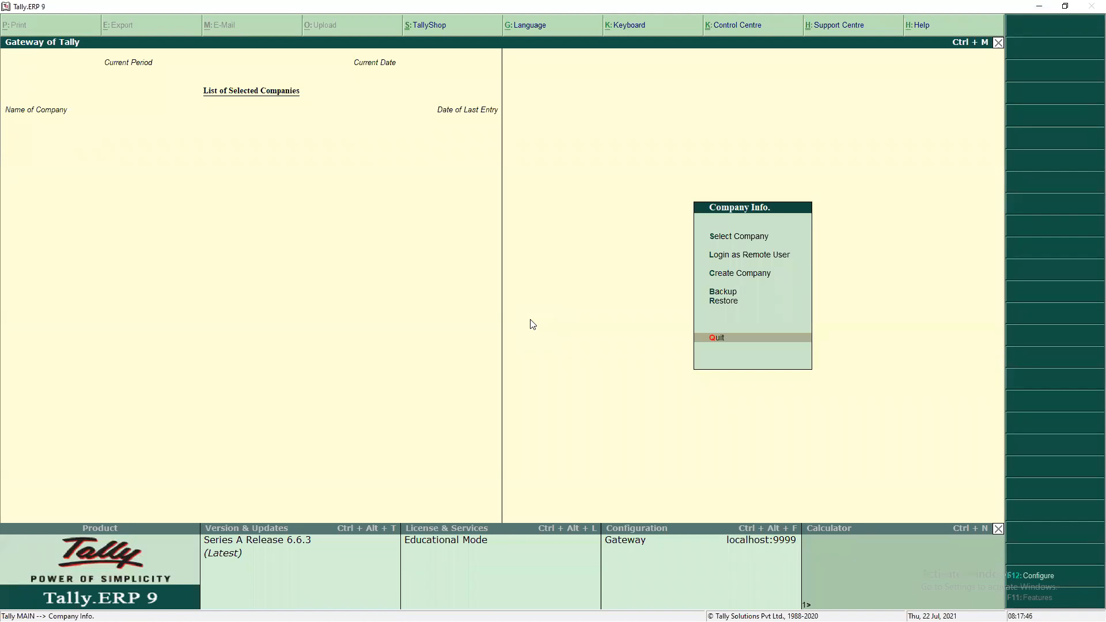
{"action": "key", "text": "alt+k"}
{"action": "key", "text": "Escape"}
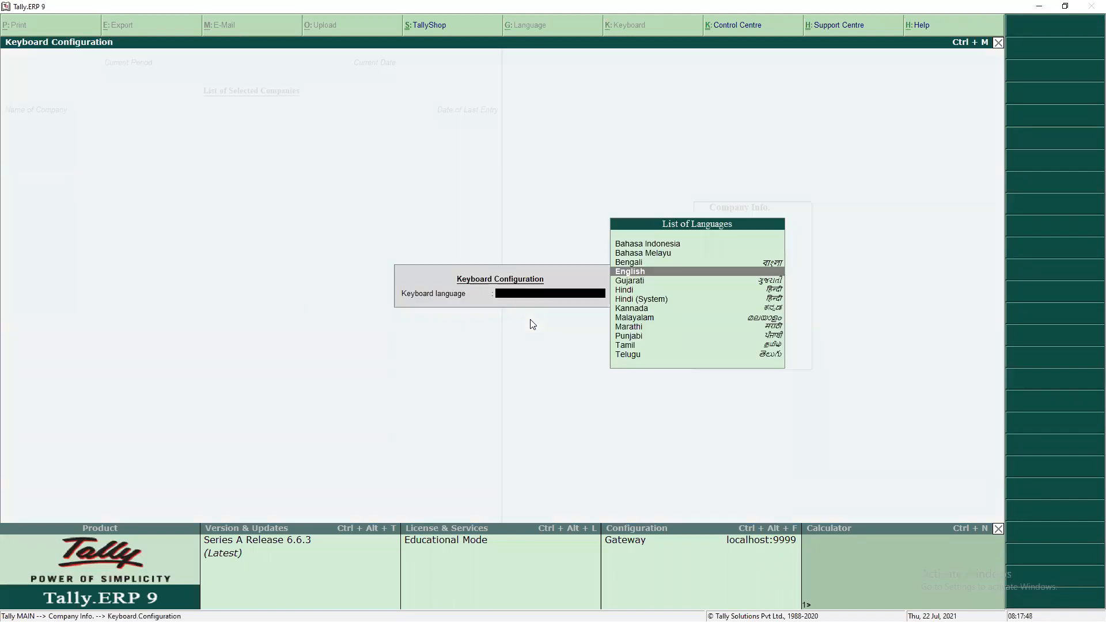
{"action": "key", "text": "Escape"}
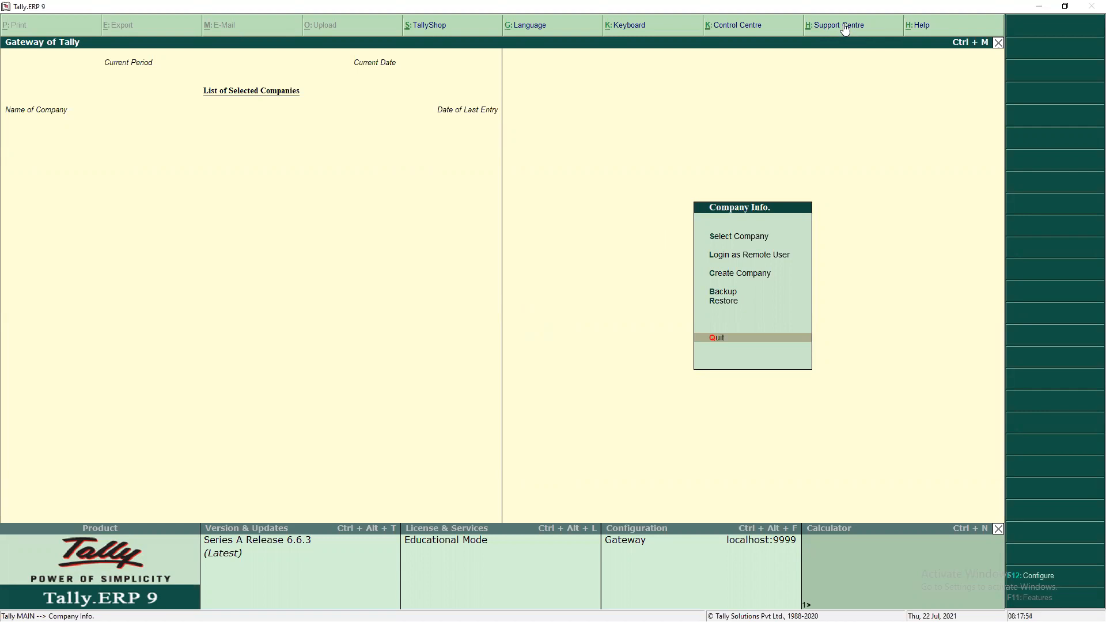
{"action": "left_click", "coordinate": [928, 25]}
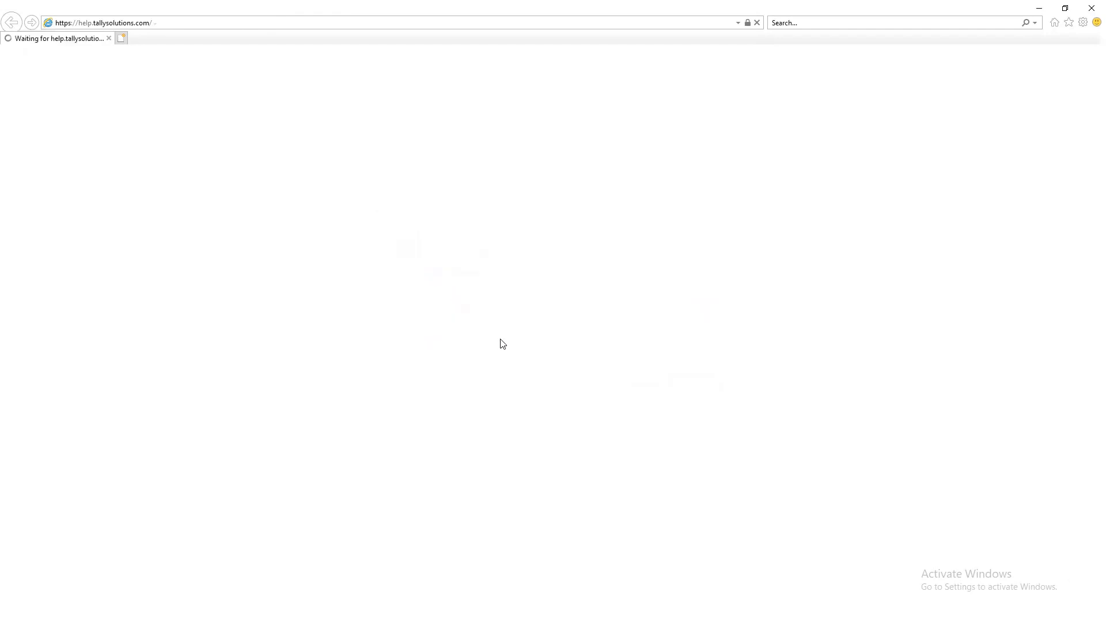
- Close the Internet Explorer help window to return to Gateway of Tally
{"action": "left_click", "coordinate": [1089, 10]}
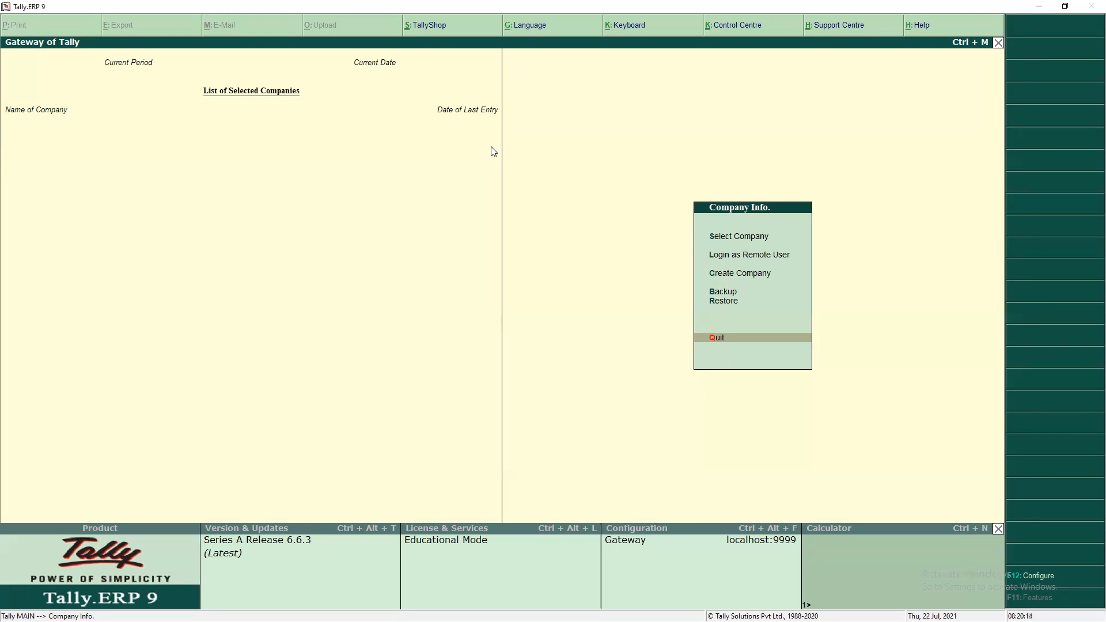
{"action": "key", "text": "Up"}
{"action": "key", "text": "Up"}
{"action": "key", "text": "Up"}
{"action": "key", "text": "Up"}
{"action": "key", "text": "Up"}
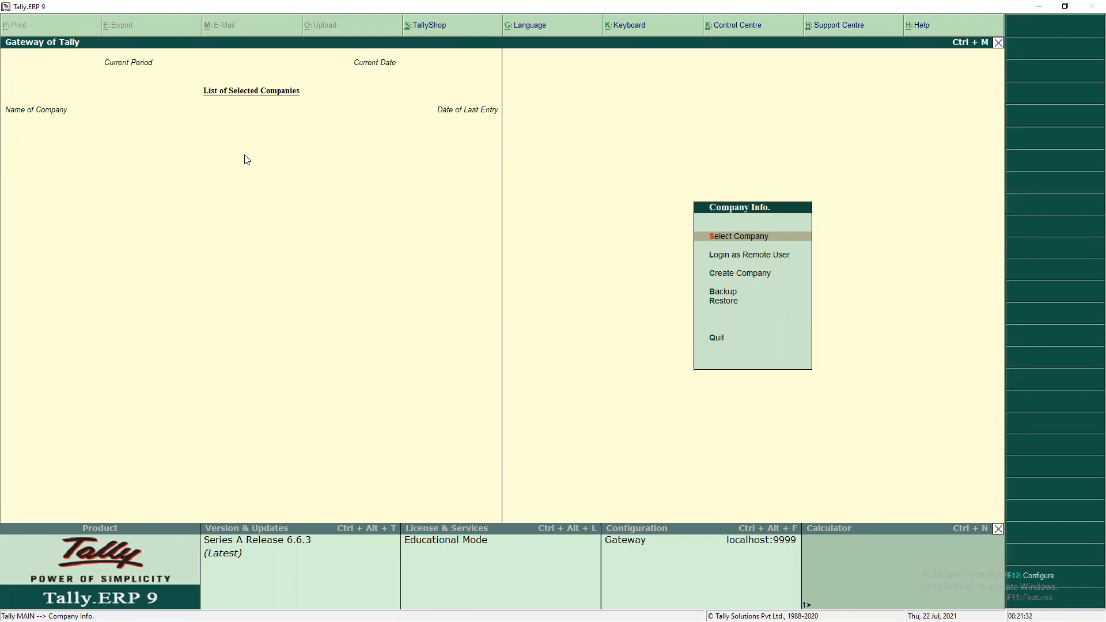
{"action": "key", "text": "Down"}
{"action": "key", "text": "Down"}
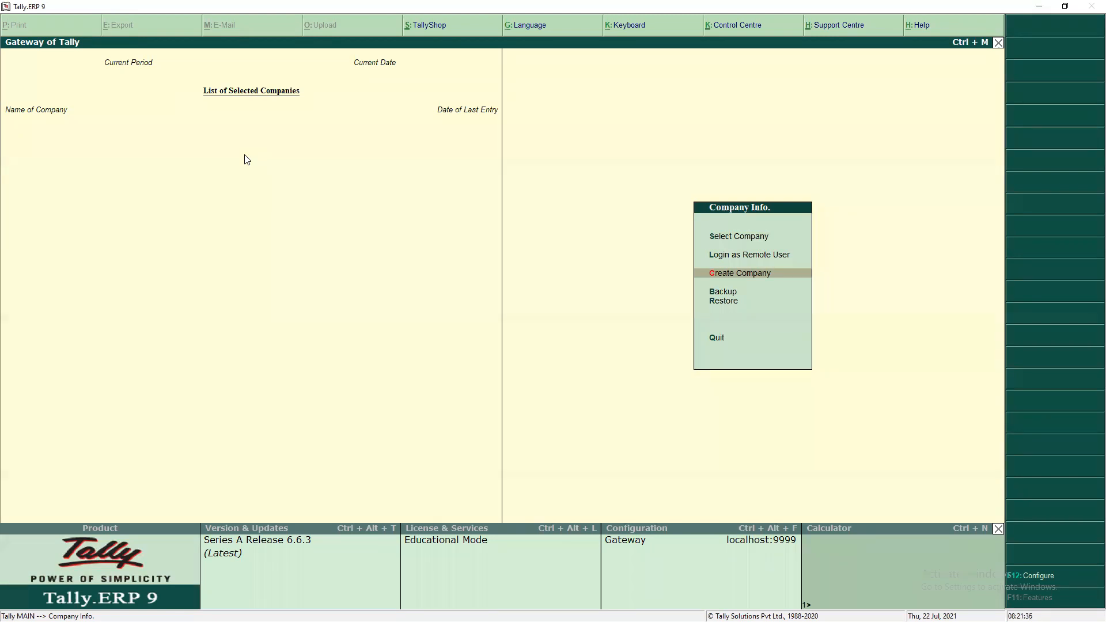
{"action": "key", "text": "Up"}
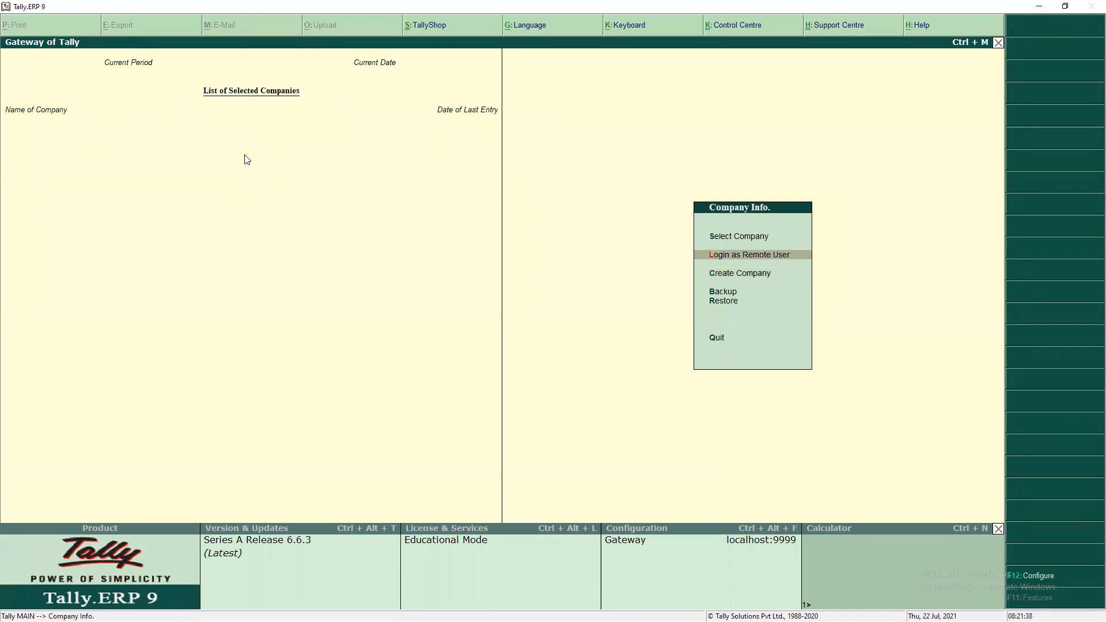
{"action": "key", "text": "Down"}
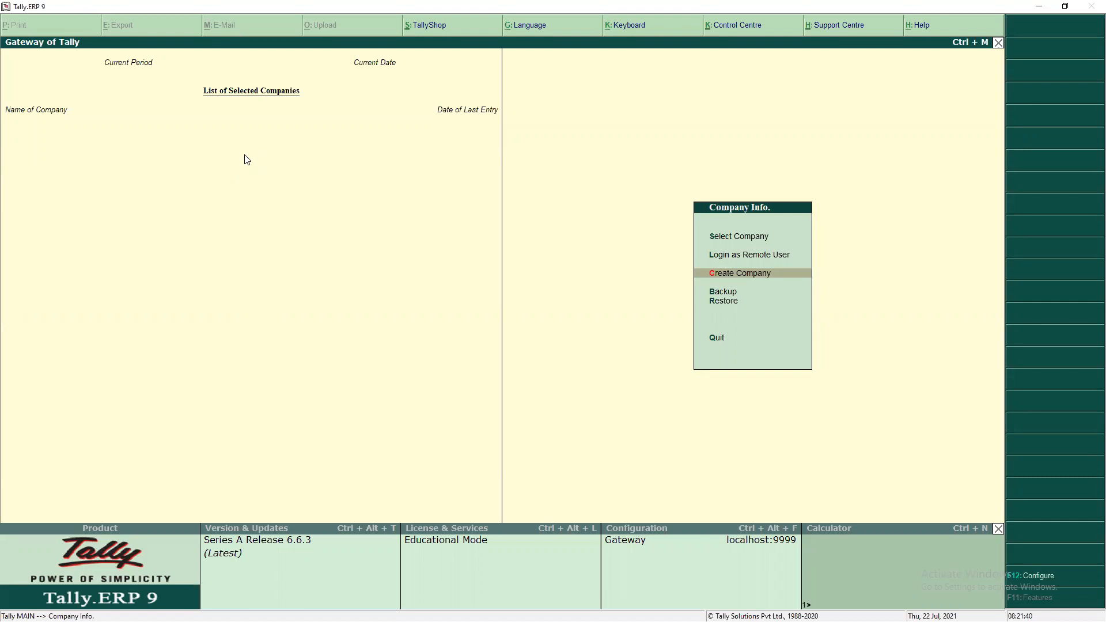
{"action": "key", "text": "Down"}
{"action": "key", "text": "Up"}
{"action": "key", "text": "Up"}
{"action": "key", "text": "Down"}
- Start a new company named SANDEEP SOAP and keep the prefilled mailing name
{"action": "key", "text": "Return"}
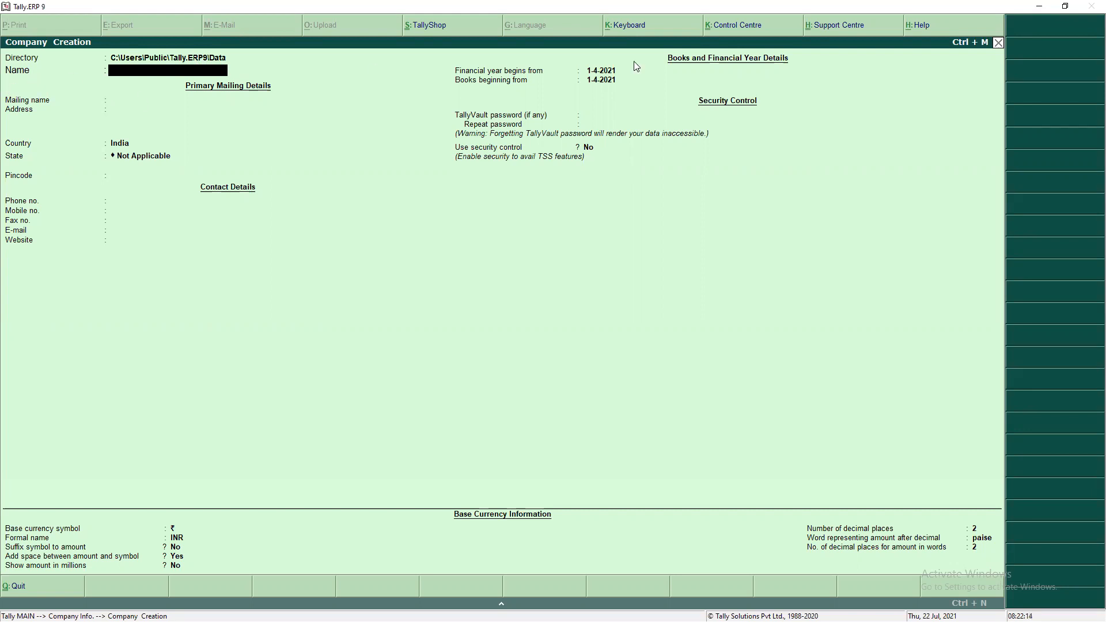
{"action": "type", "text": "SANDEEP SOA"}
{"action": "key", "text": "Return"}
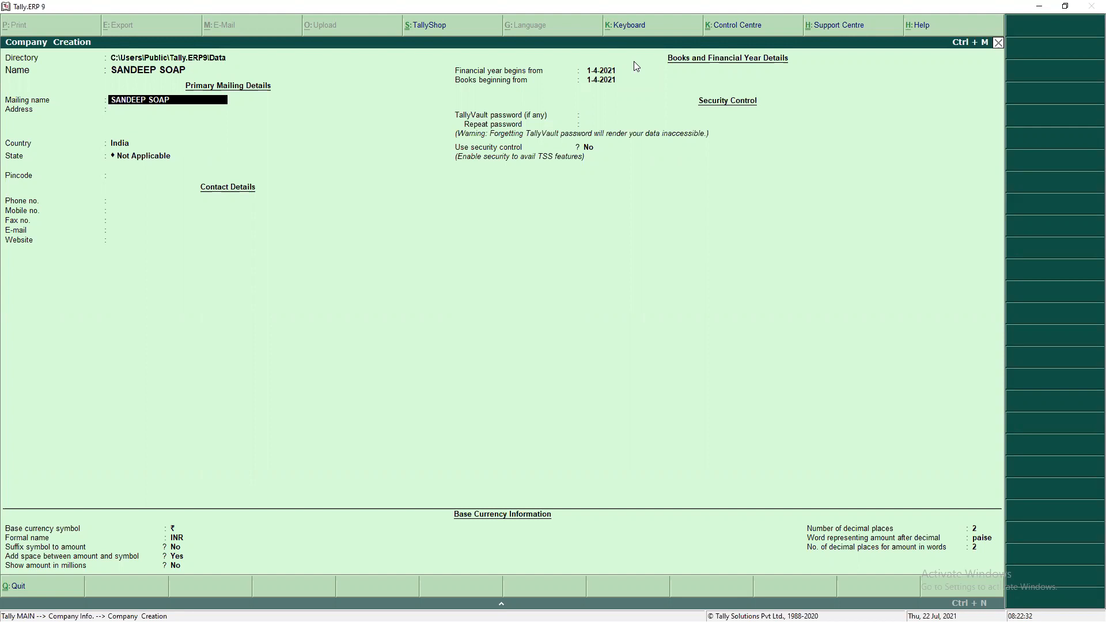
{"action": "key", "text": "Return"}
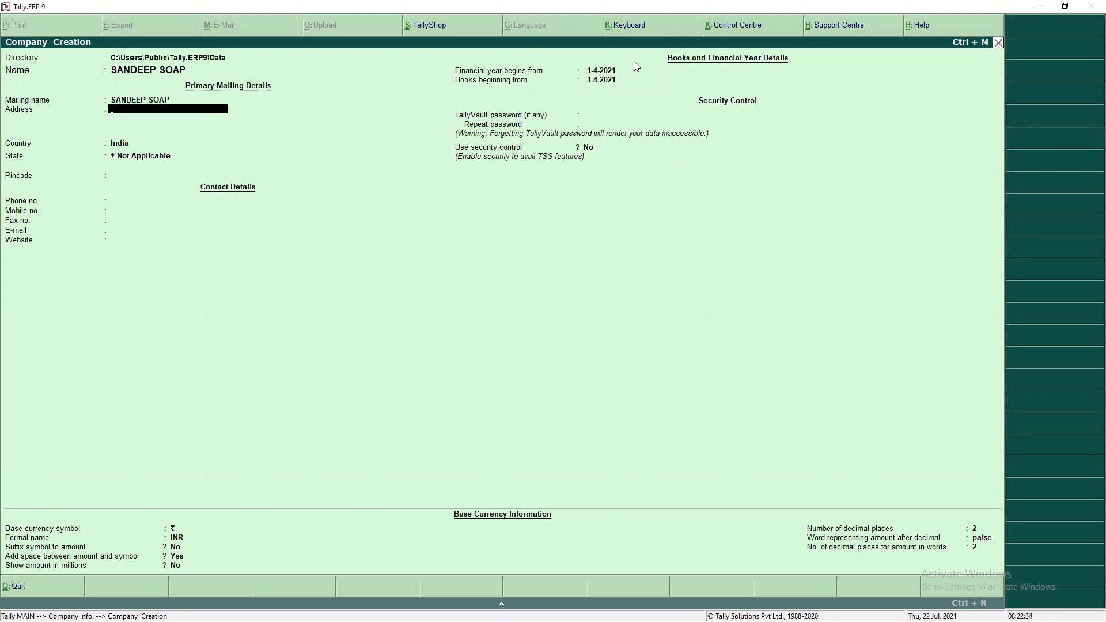
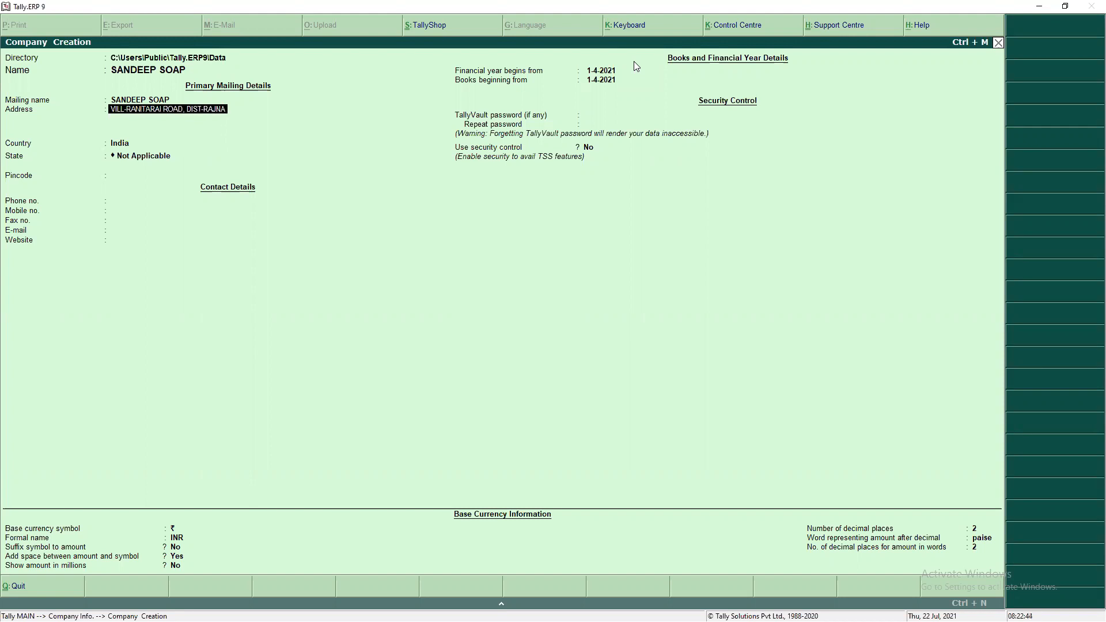
- Enter the three mailing address lines: road and district, post office, and postal code
{"action": "key", "text": "Return"}
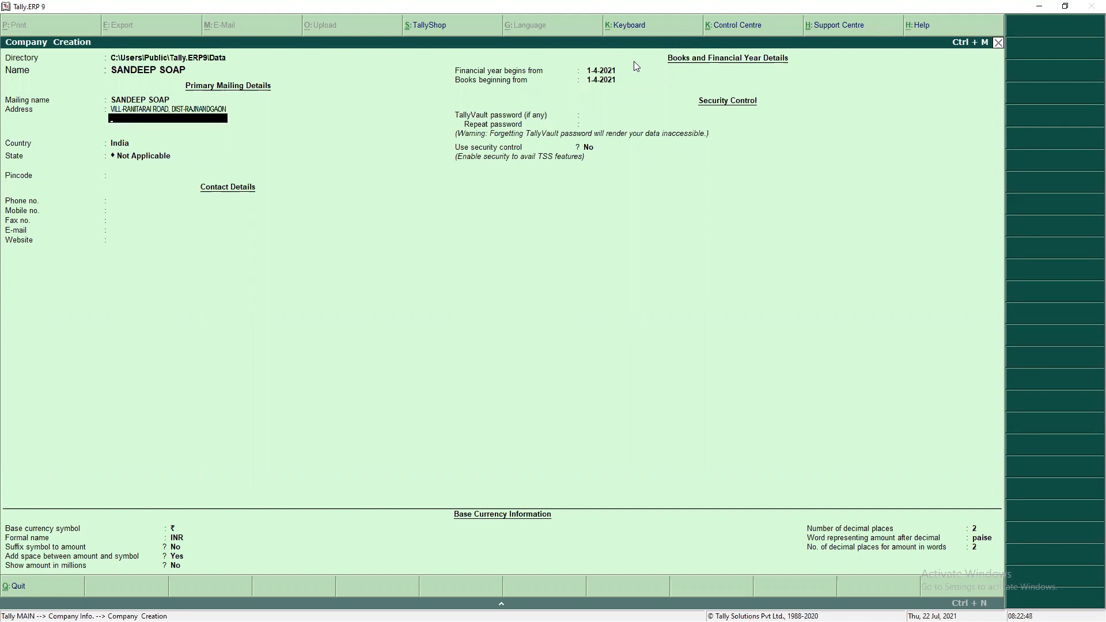
{"action": "key", "text": "Return"}
{"action": "type", "text": "491441"}
{"action": "key", "text": "Return"}
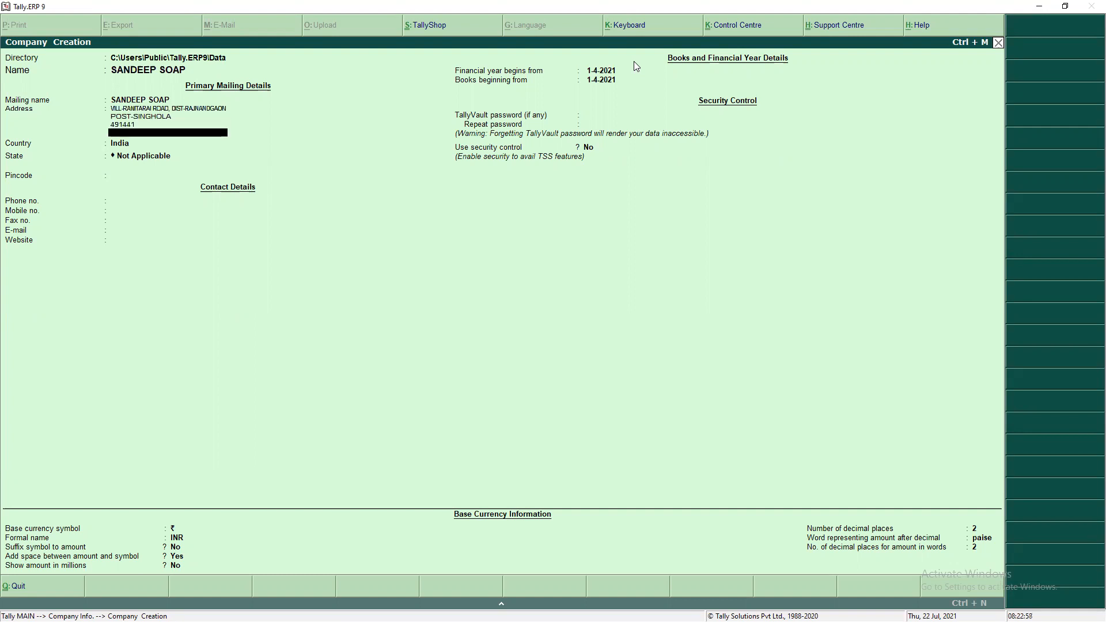
{"action": "key", "text": "Return"}
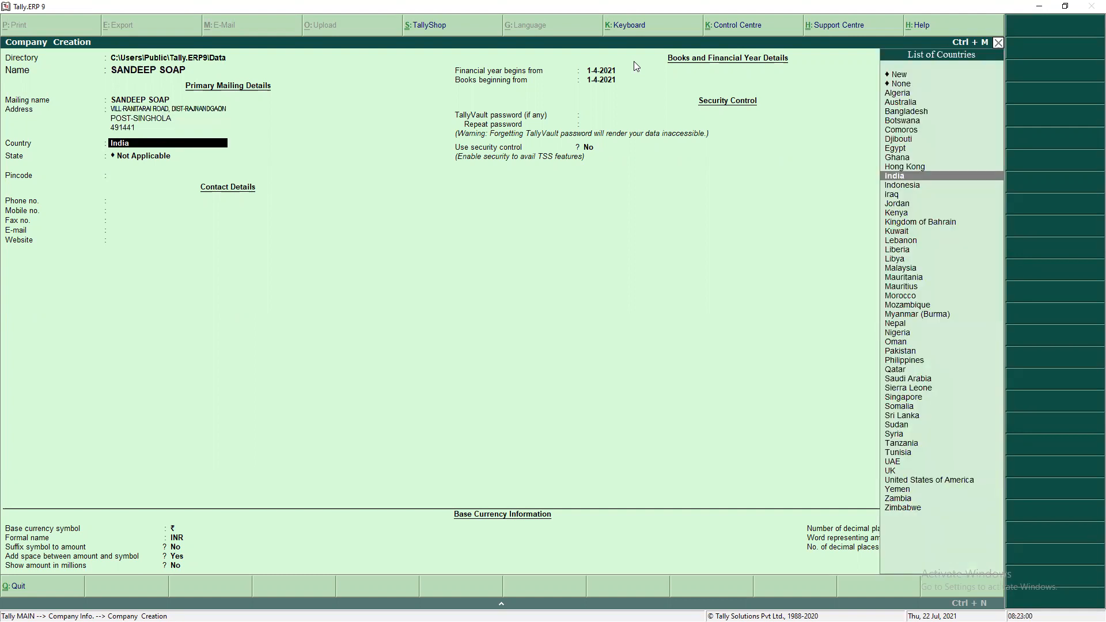
- Set the company's Country to India and State to Chhattisgarh
{"action": "key", "text": "Return"}
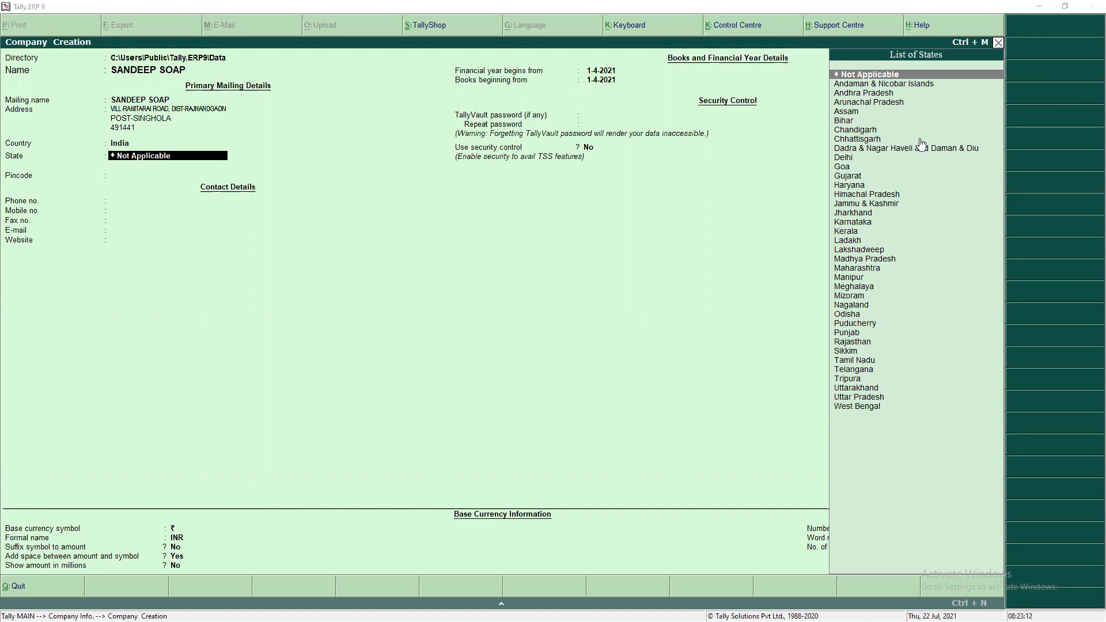
{"action": "left_click", "coordinate": [873, 140]}
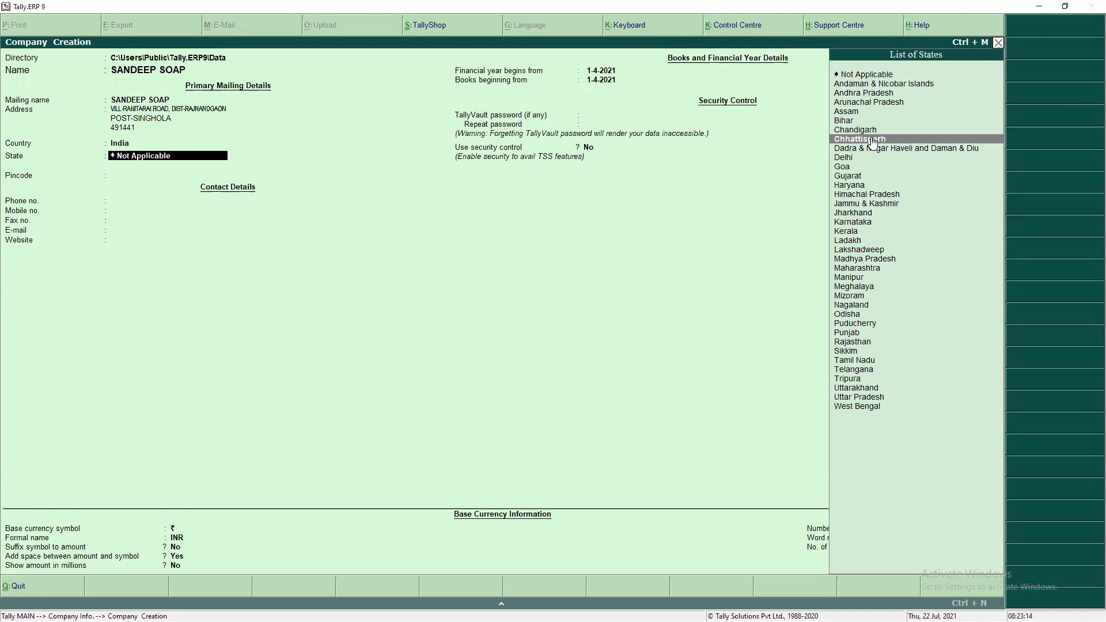
{"action": "left_click", "coordinate": [874, 140]}
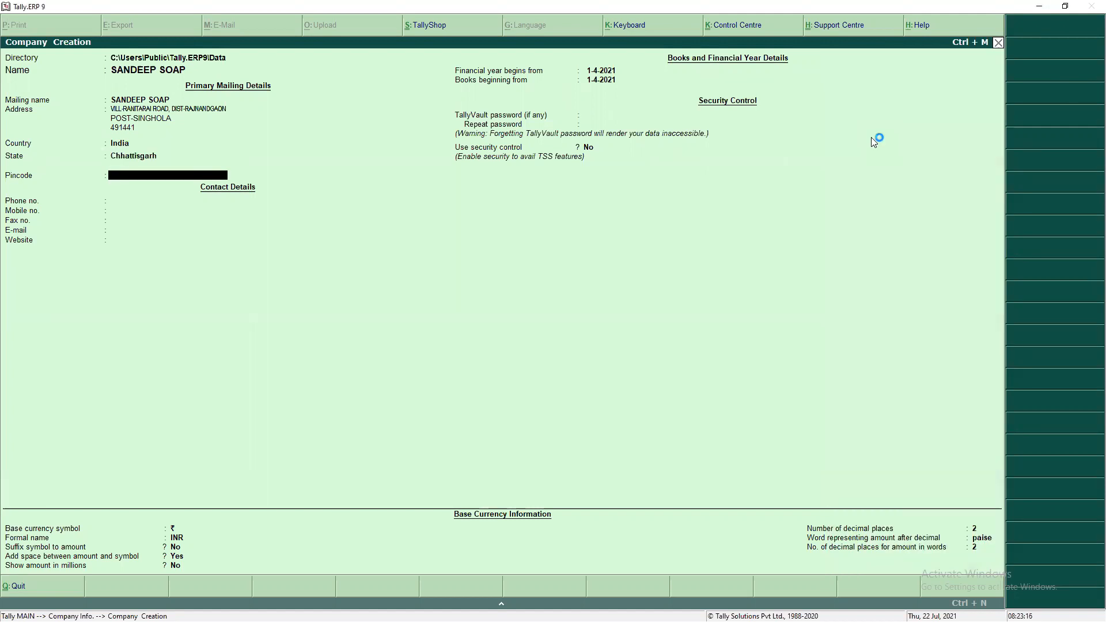
- Enter the pincode, the phone number with extra digits removed, and the mobile number
{"action": "type", "text": "491441"}
{"action": "key", "text": "Return"}
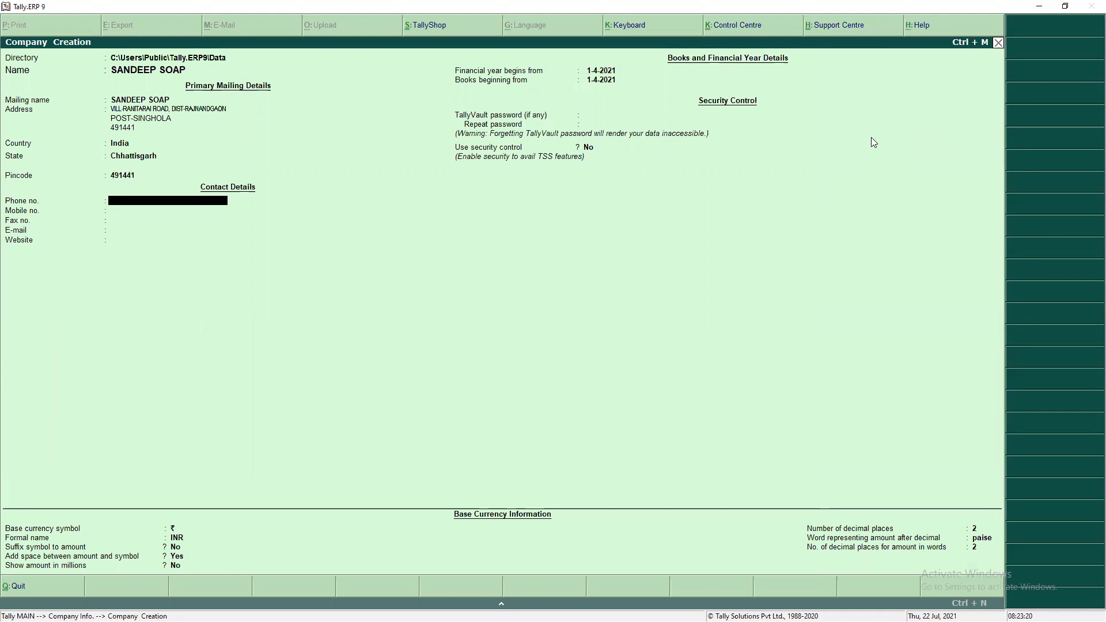
{"action": "type", "text": "9876543210"}
{"action": "key", "text": "Return"}
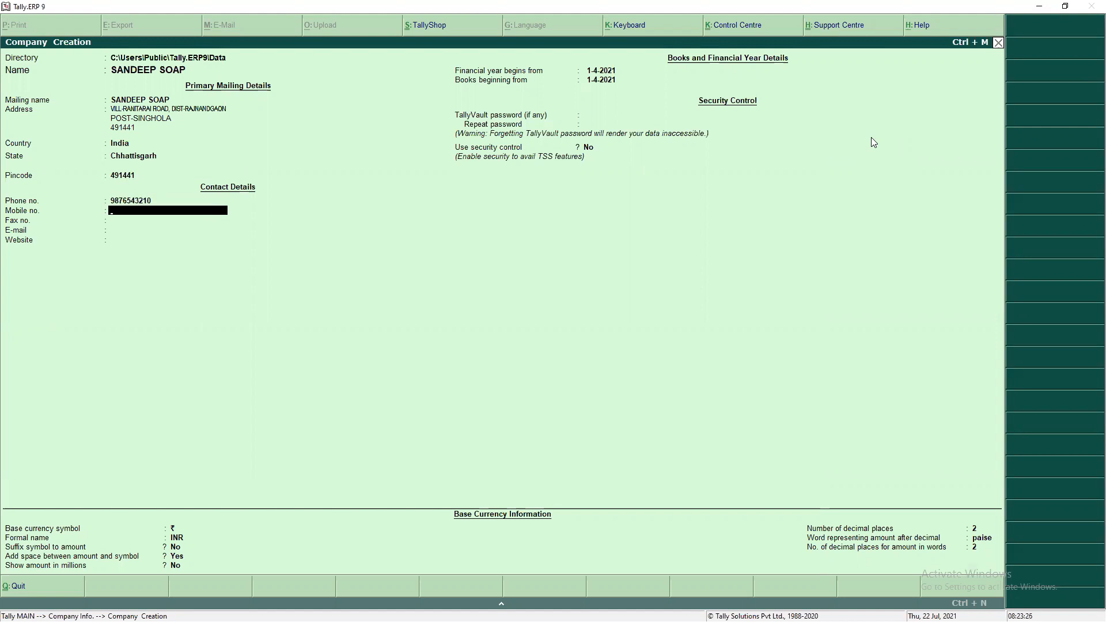
{"action": "key", "text": "BackSpace"}
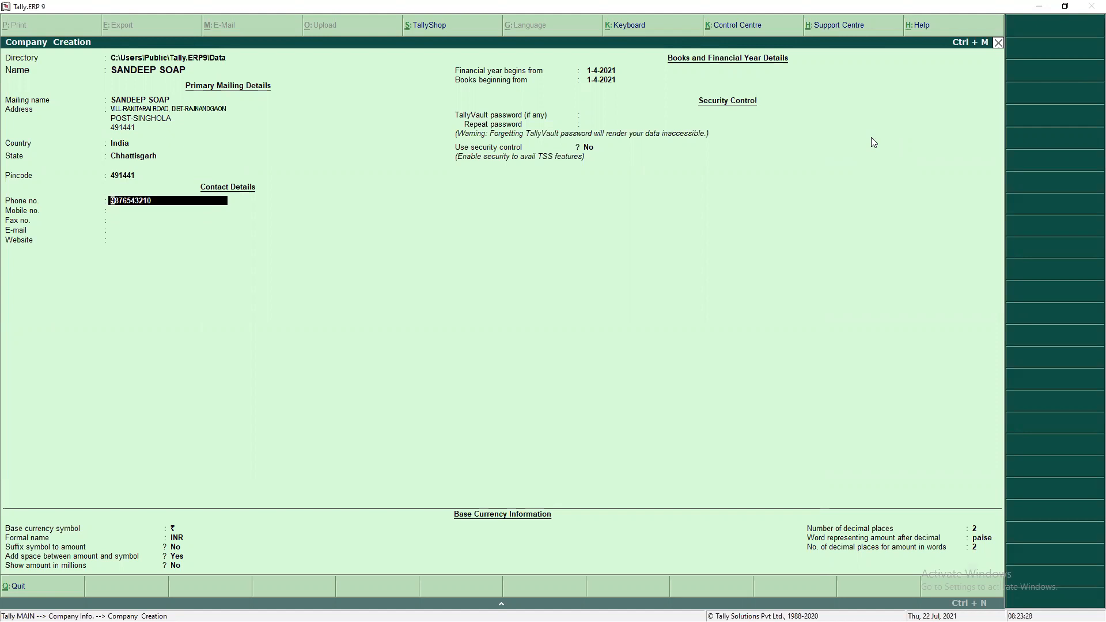
{"action": "key", "text": "Delete"}
{"action": "key", "text": "Delete"}
{"action": "key", "text": "Return"}
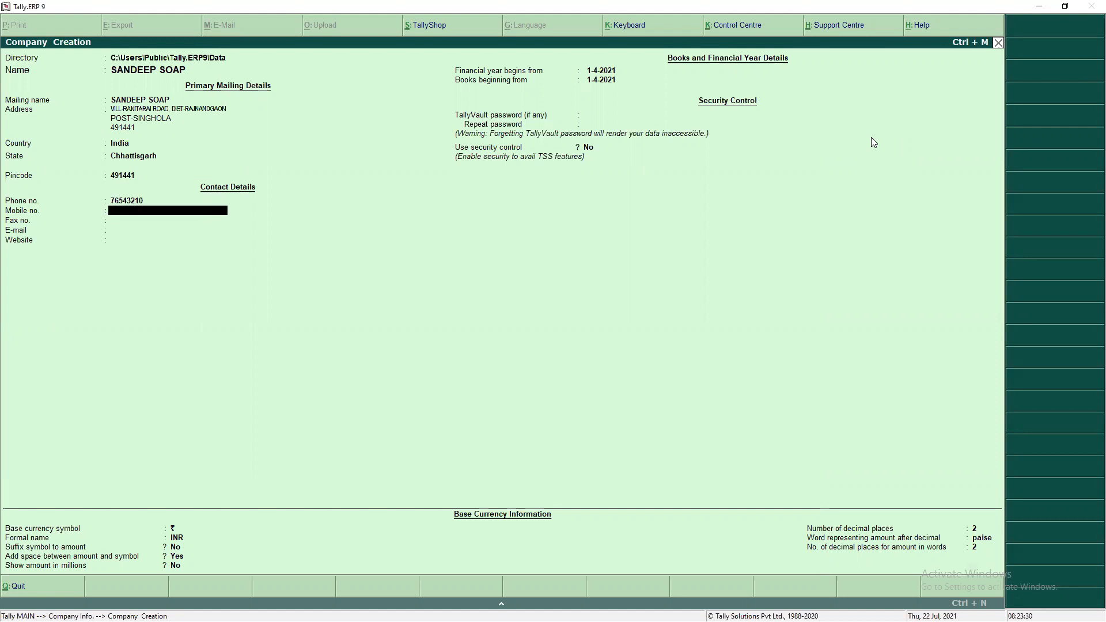
{"action": "type", "text": "9876543210"}
{"action": "key", "text": "Return"}
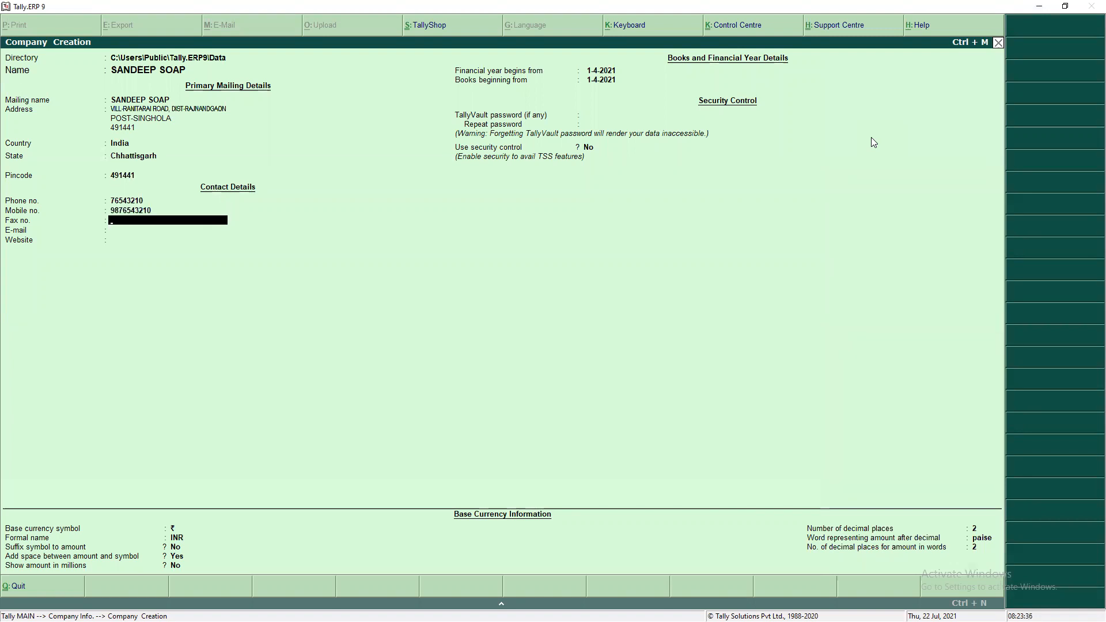
- Leave Fax no. blank and enter the company's e-mail address
{"action": "key", "text": "Return"}
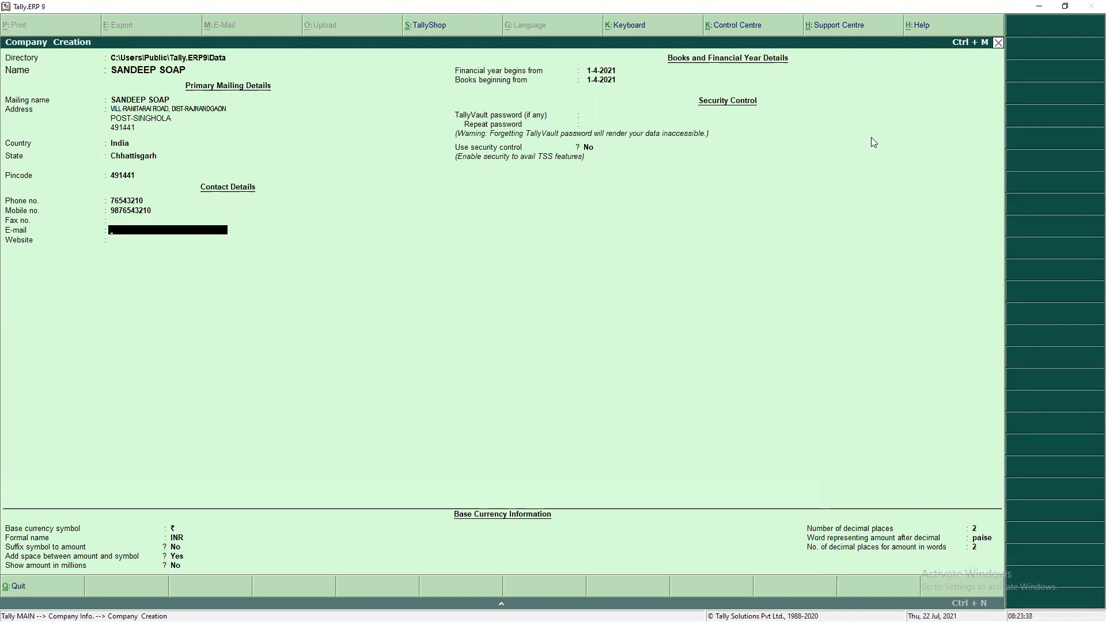
{"action": "type", "text": "AB"}
{"action": "key", "text": "BackSpace"}
{"action": "key", "text": "BackSpace"}
{"action": "key", "text": "BackSpace"}
{"action": "key", "text": "Return"}
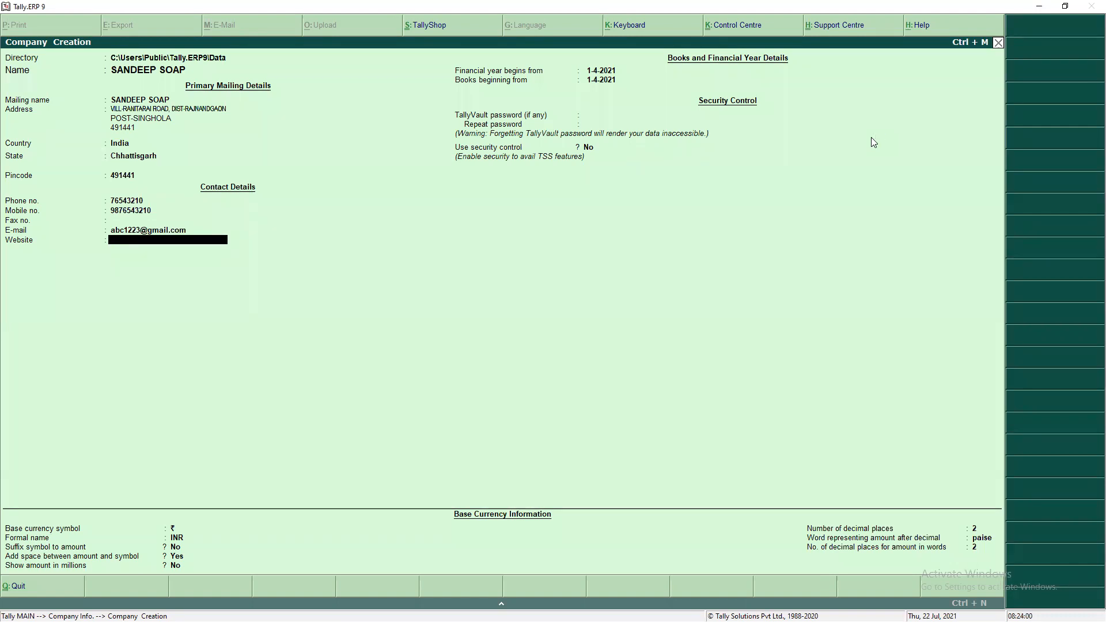
{"action": "key", "text": "Return"}
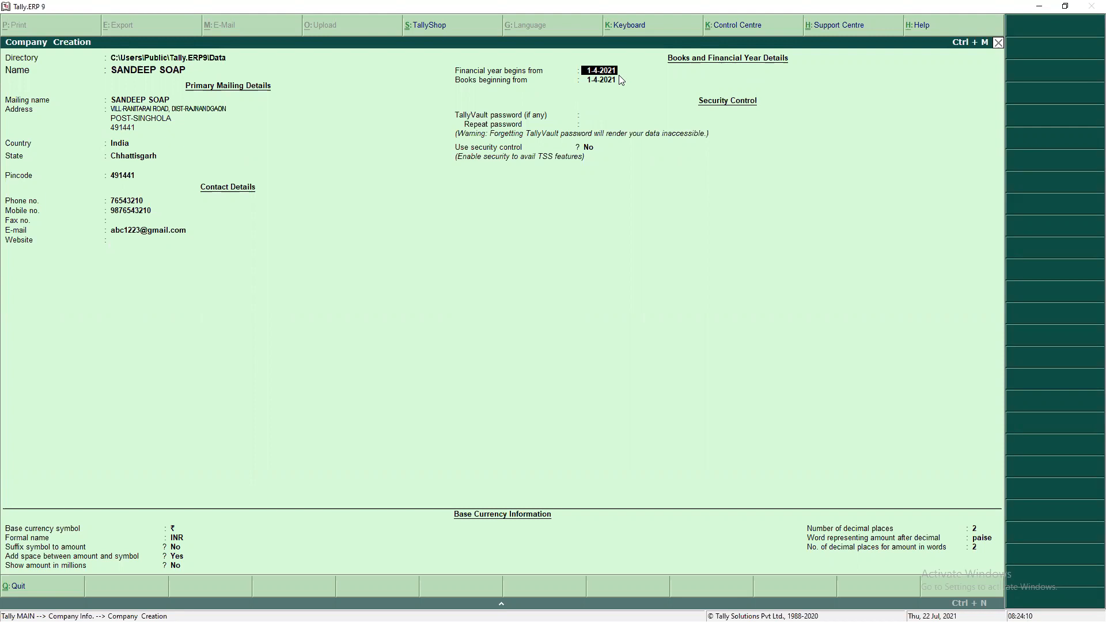
{"action": "key", "text": "Return"}
{"action": "key", "text": "Return"}
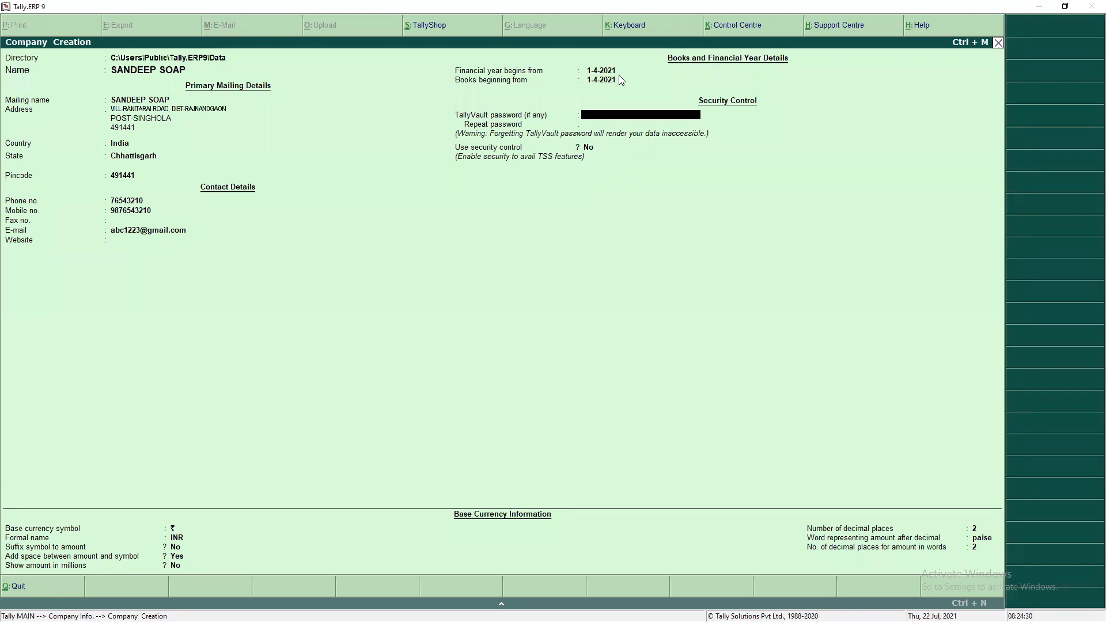
{"action": "key", "text": "Return"}
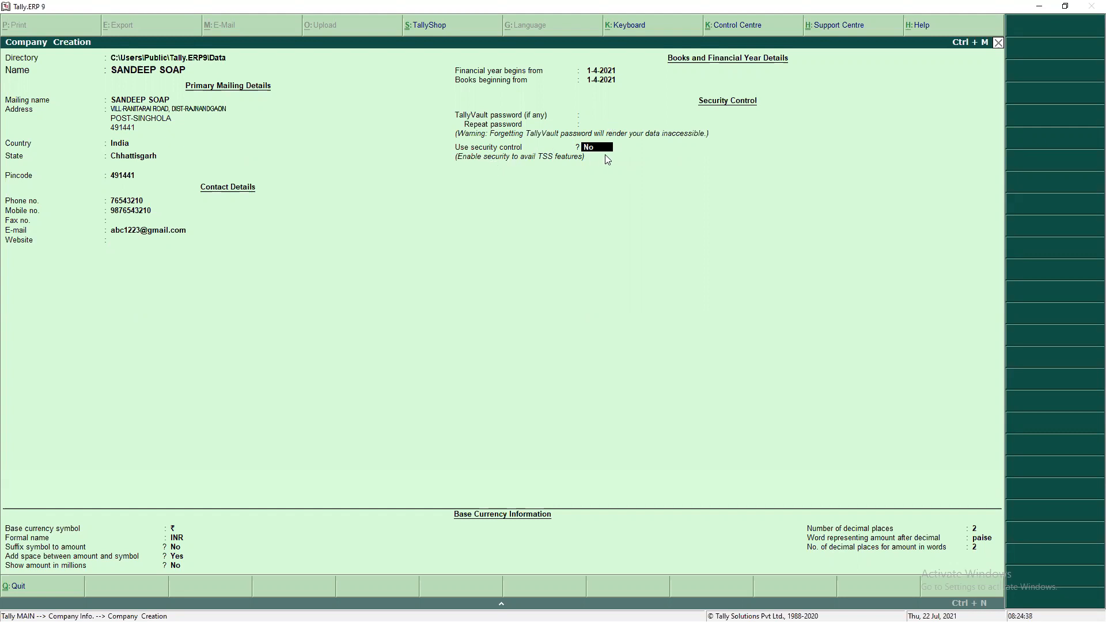
{"action": "key", "text": "Return"}
{"action": "key", "text": "Return"}
{"action": "key", "text": "Return"}
{"action": "key", "text": "Return"}
{"action": "key", "text": "Return"}
{"action": "key", "text": "Return"}
{"action": "key", "text": "Return"}
{"action": "key", "text": "Return"}
{"action": "key", "text": "Return"}
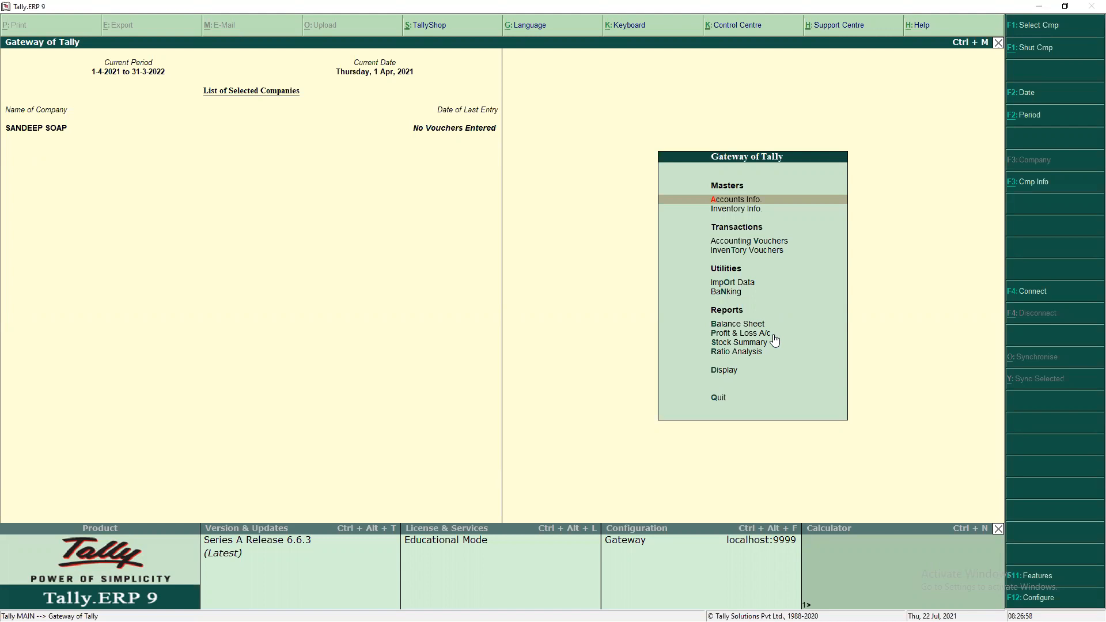
- Use the Ctrl+N built-in calculator to work out 25+25
{"action": "key", "text": "ctrl+n"}
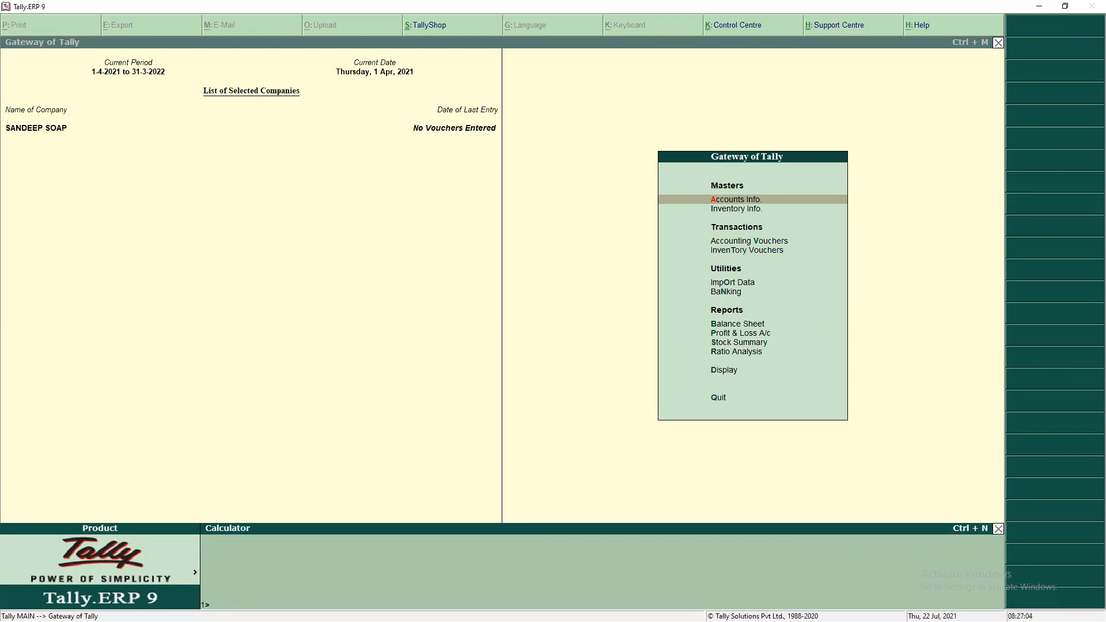
{"action": "type", "text": "25+25"}
{"action": "key", "text": "Return"}
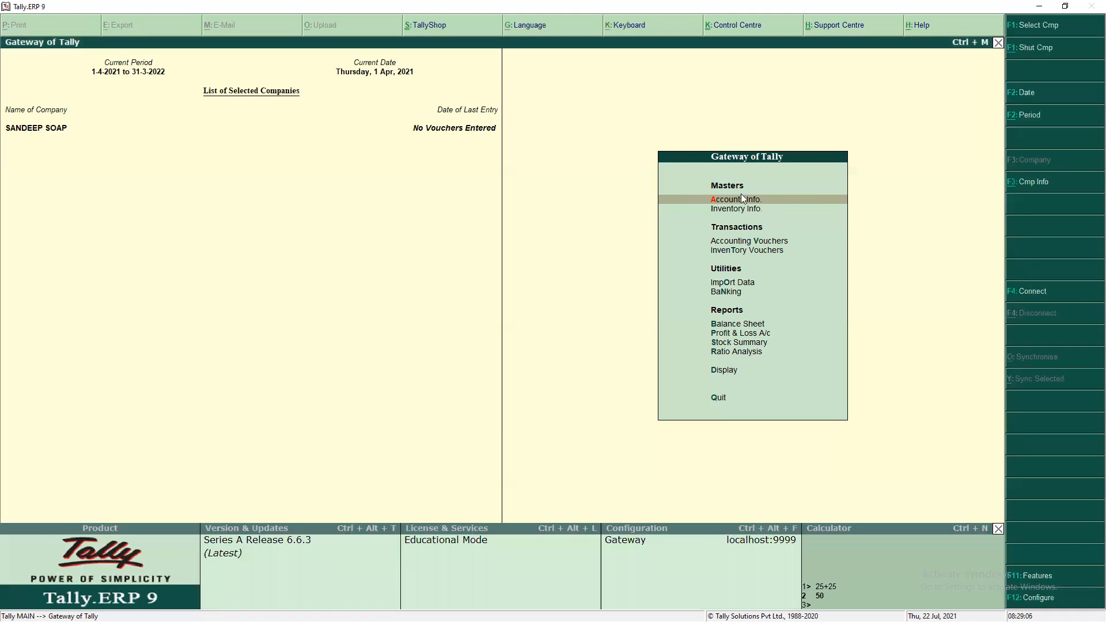
- Open Accounts Info. and step through Groups, Ledgers and Voucher Types
{"action": "left_click", "coordinate": [743, 199]}
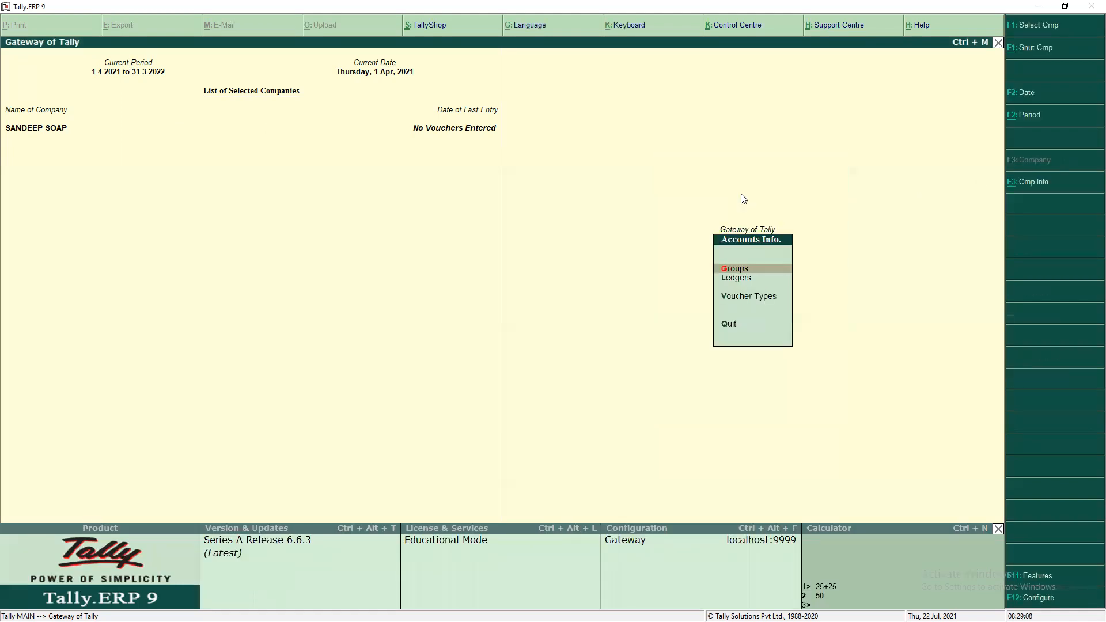
{"action": "key", "text": "Down"}
{"action": "key", "text": "Down"}
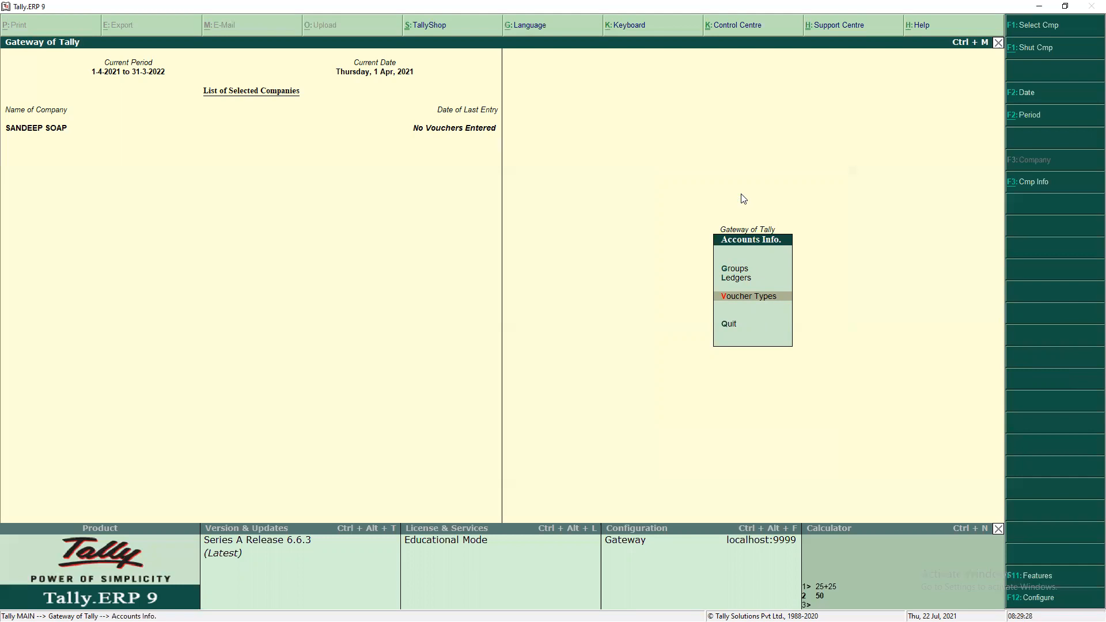
{"action": "key", "text": "Escape"}
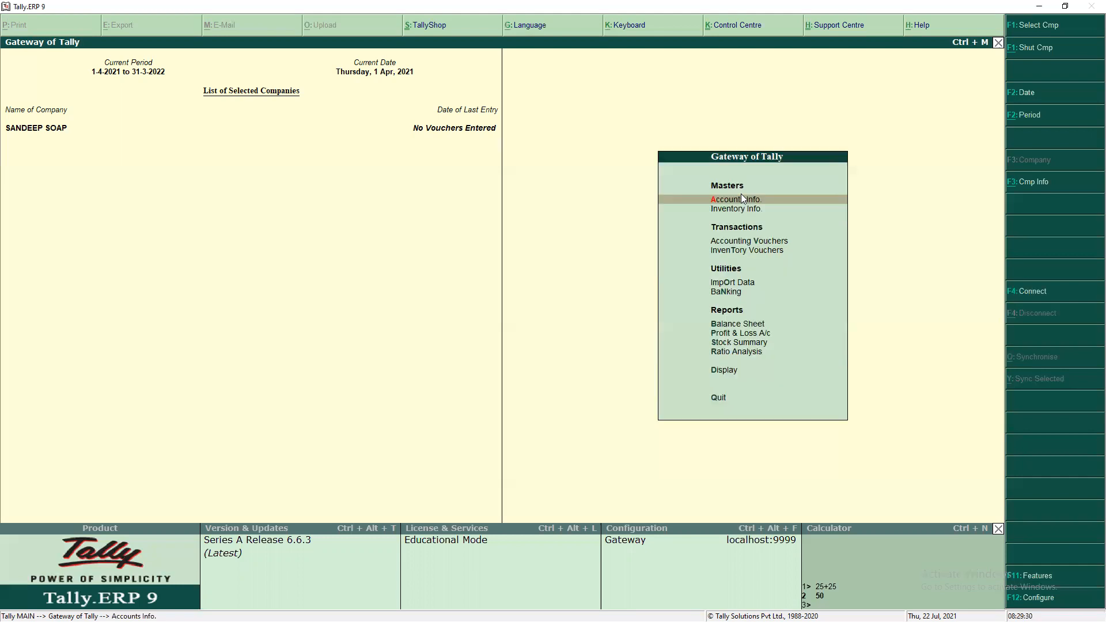